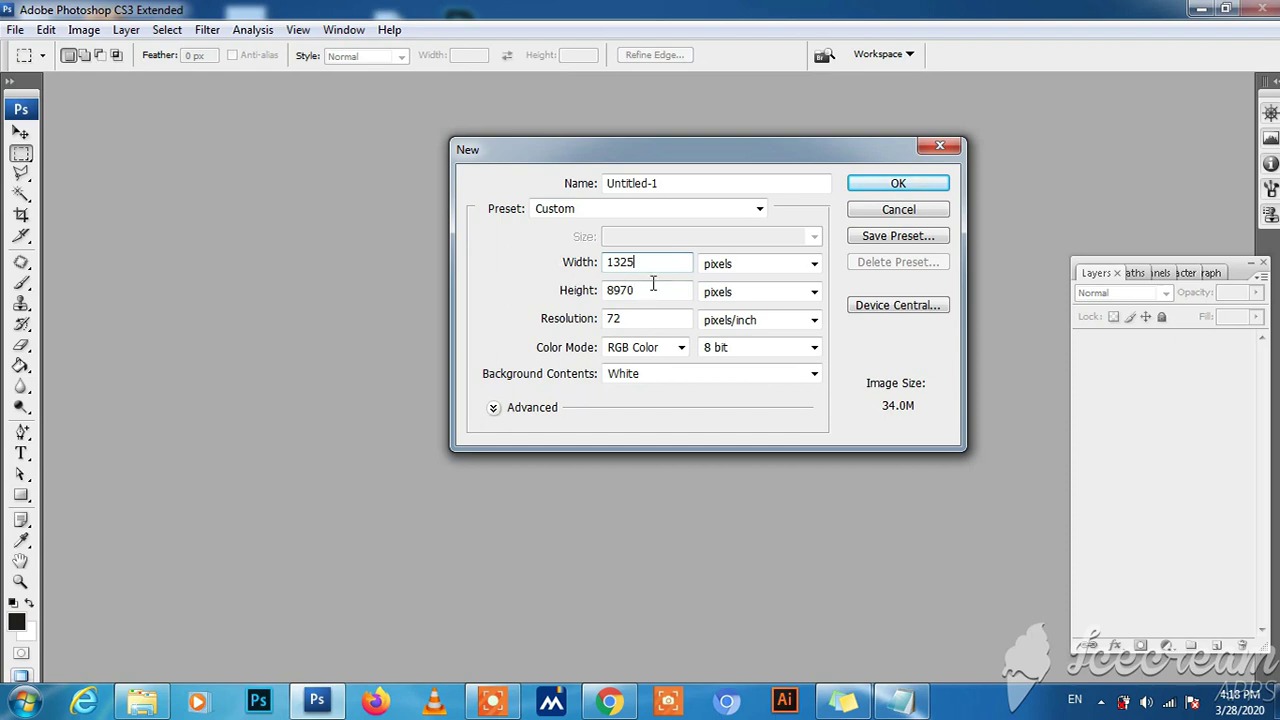
Step: Check the document height in the Notepad instructions, set it to 526 pixels in Photoshop, and create the new document
left_click(654, 288)
left_click(905, 702)
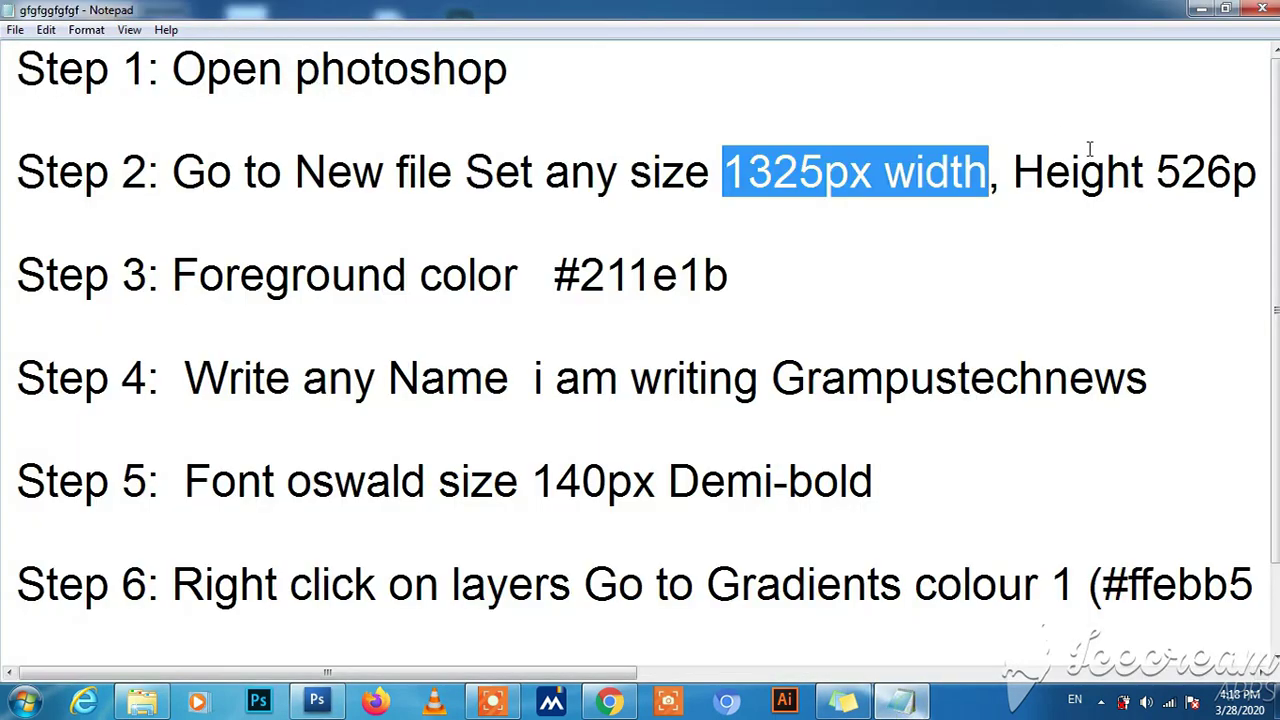
left_click_drag(1013, 172, 1238, 170)
left_click(1201, 10)
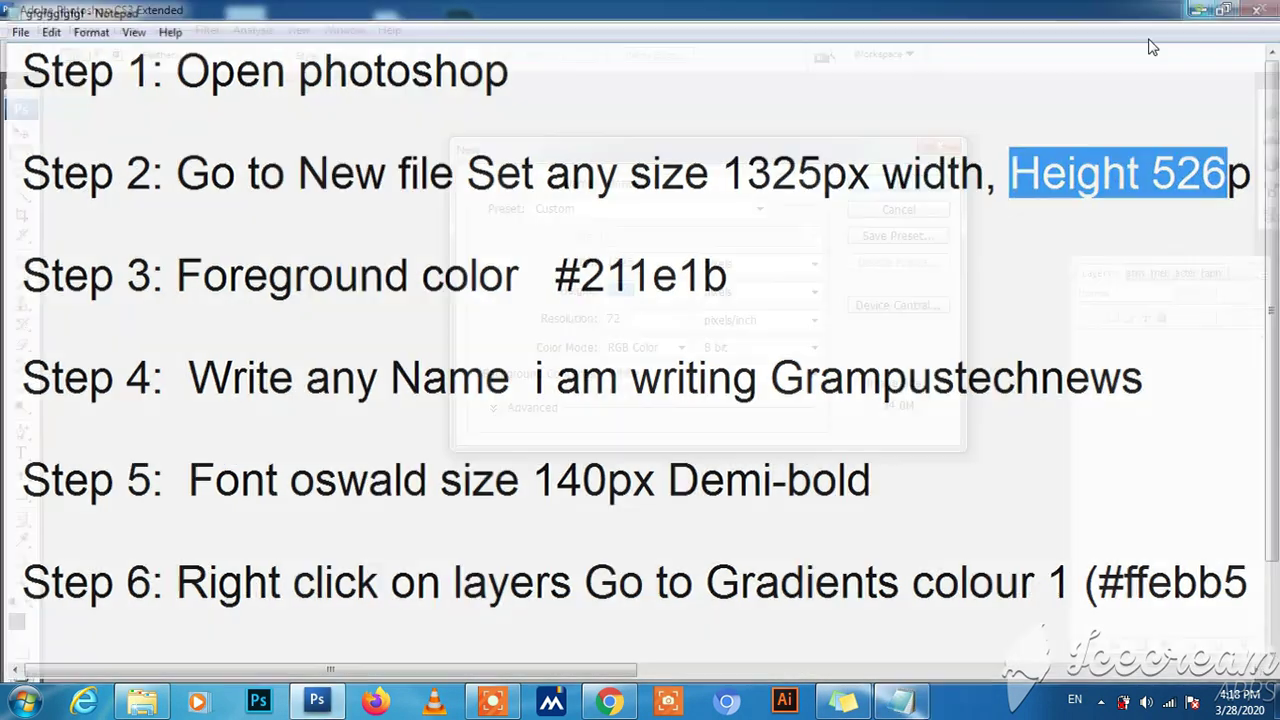
type("526")
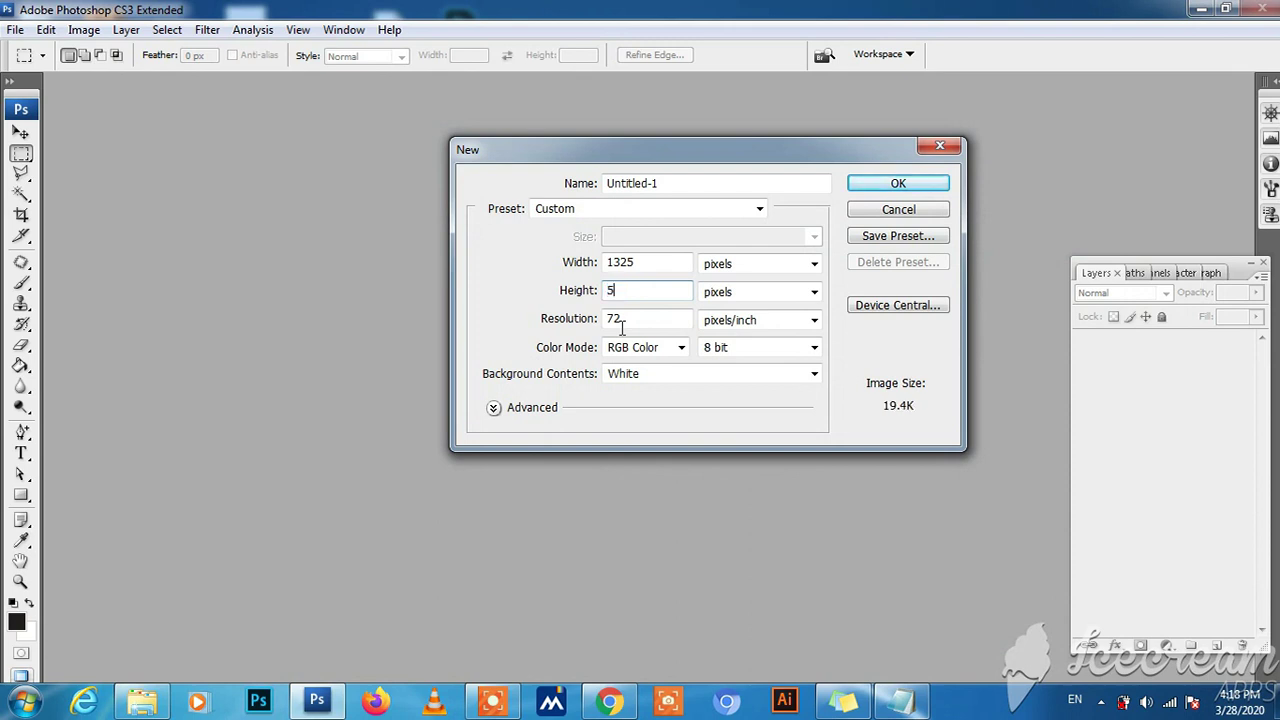
left_click(870, 188)
Step: Unlock the Background by converting it into a normal layer named Layer 0
key("v")
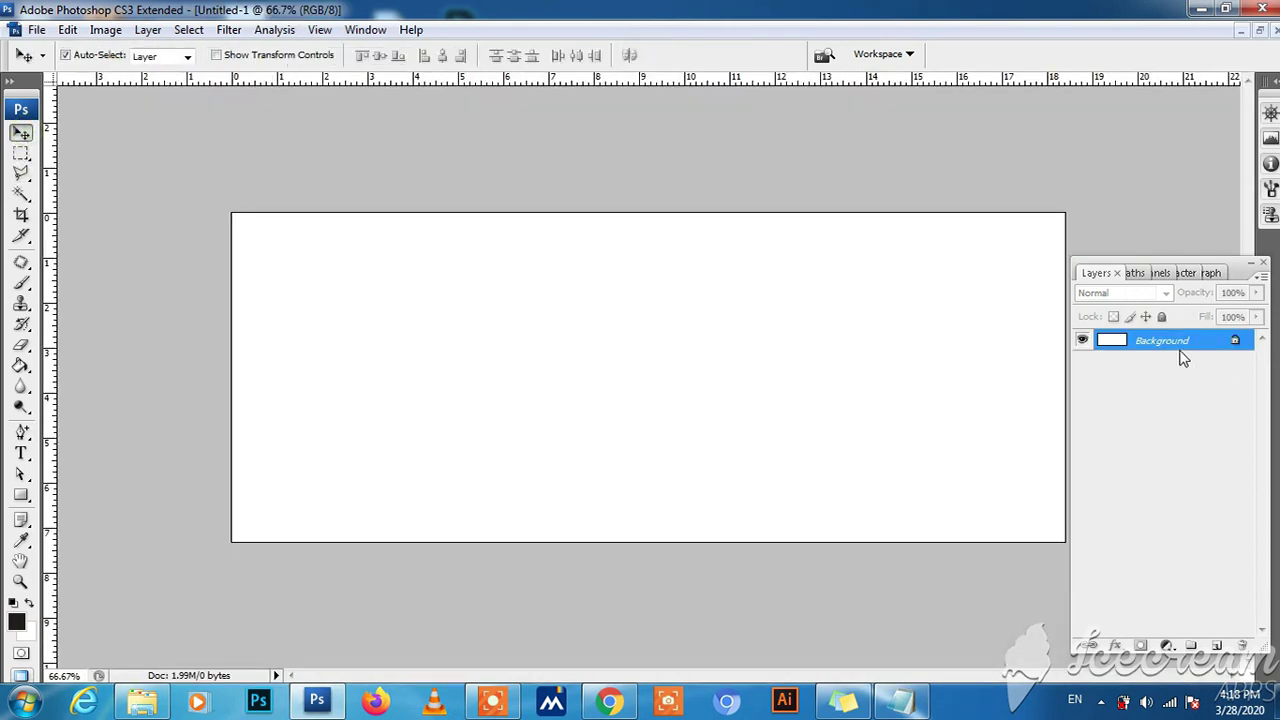
double_click(1176, 343)
left_click(800, 222)
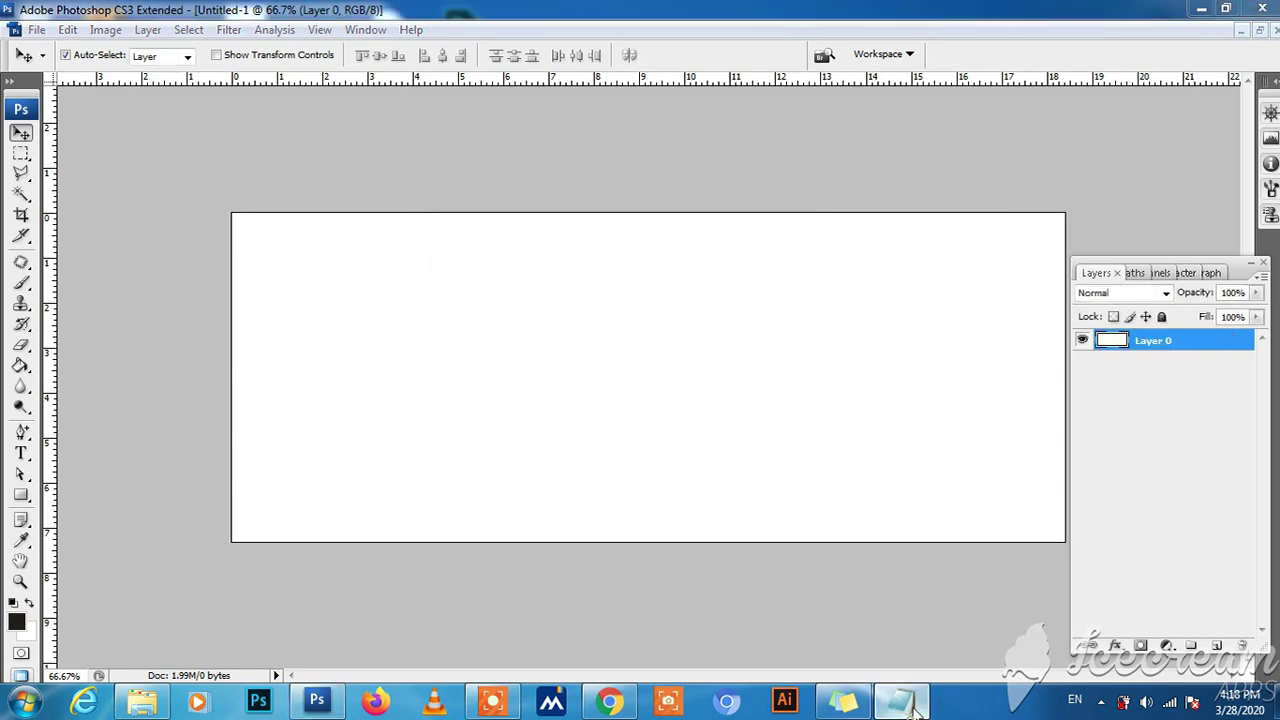
Step: Check the foreground color step in Notepad, return to Photoshop, and set the foreground color to #0679a1
left_click(903, 698)
left_click(626, 274)
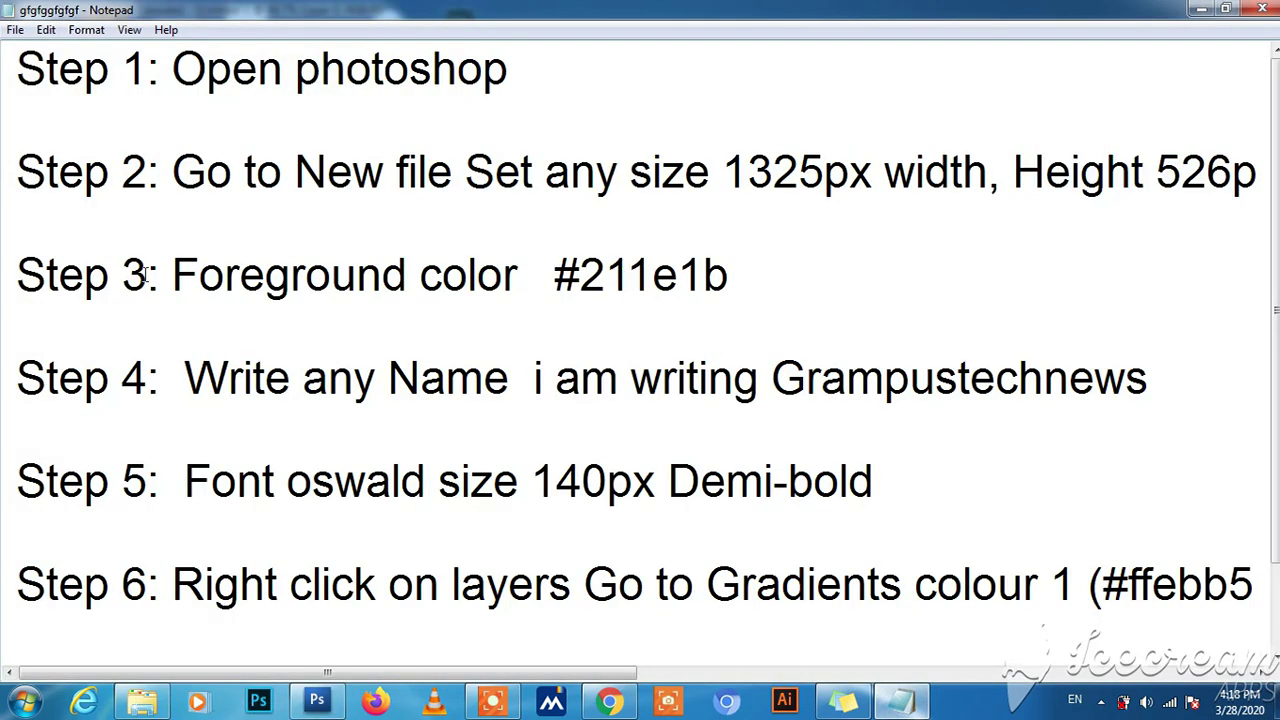
left_click_drag(17, 274, 582, 276)
left_click(1201, 9)
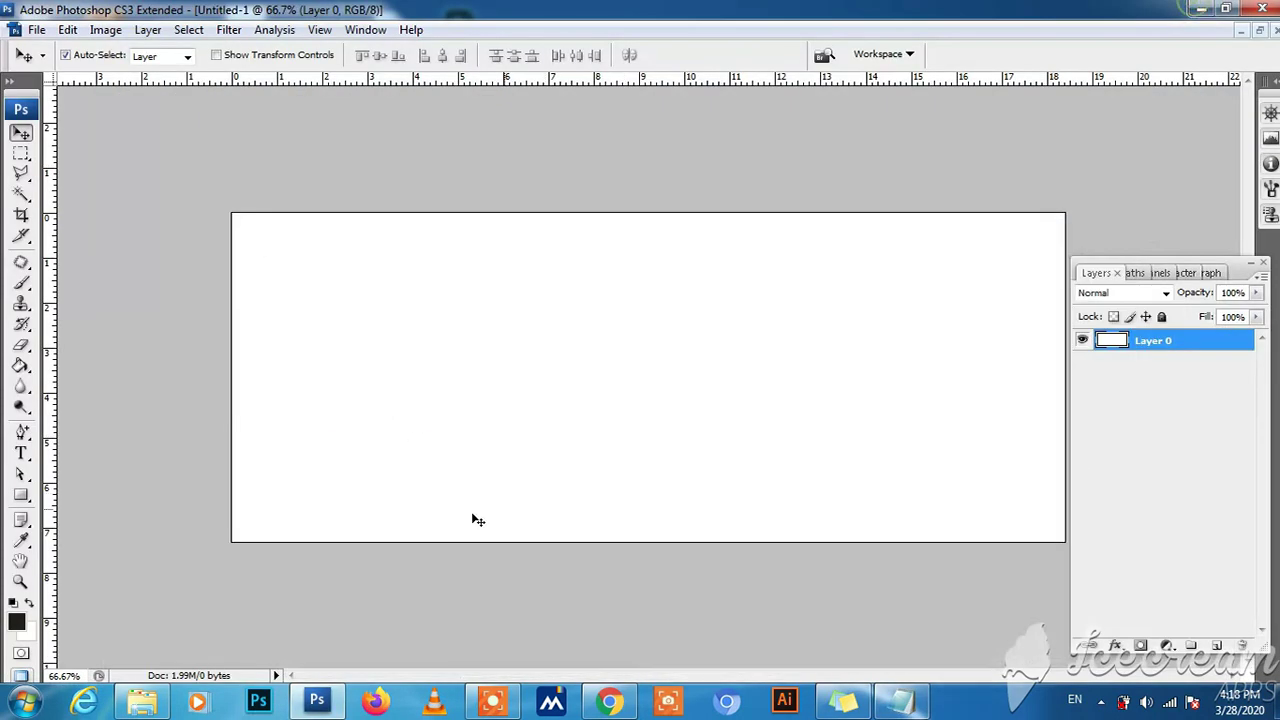
left_click(16, 621)
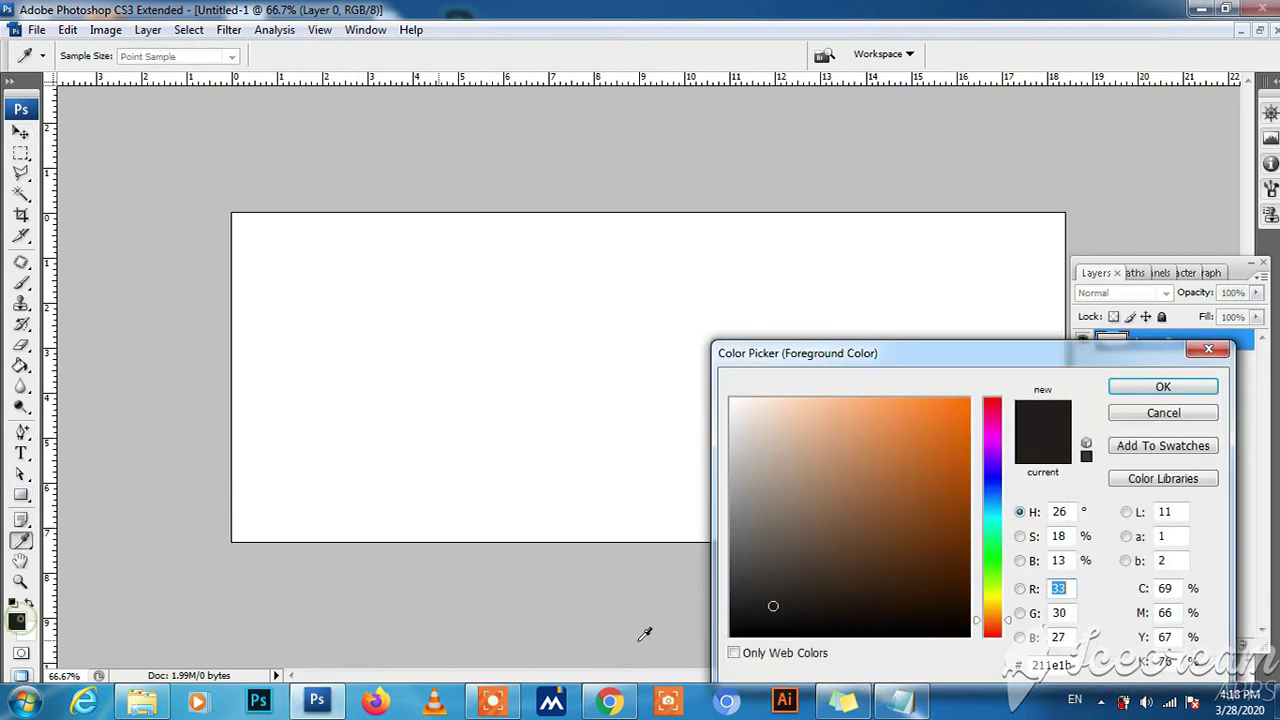
type("0679a1")
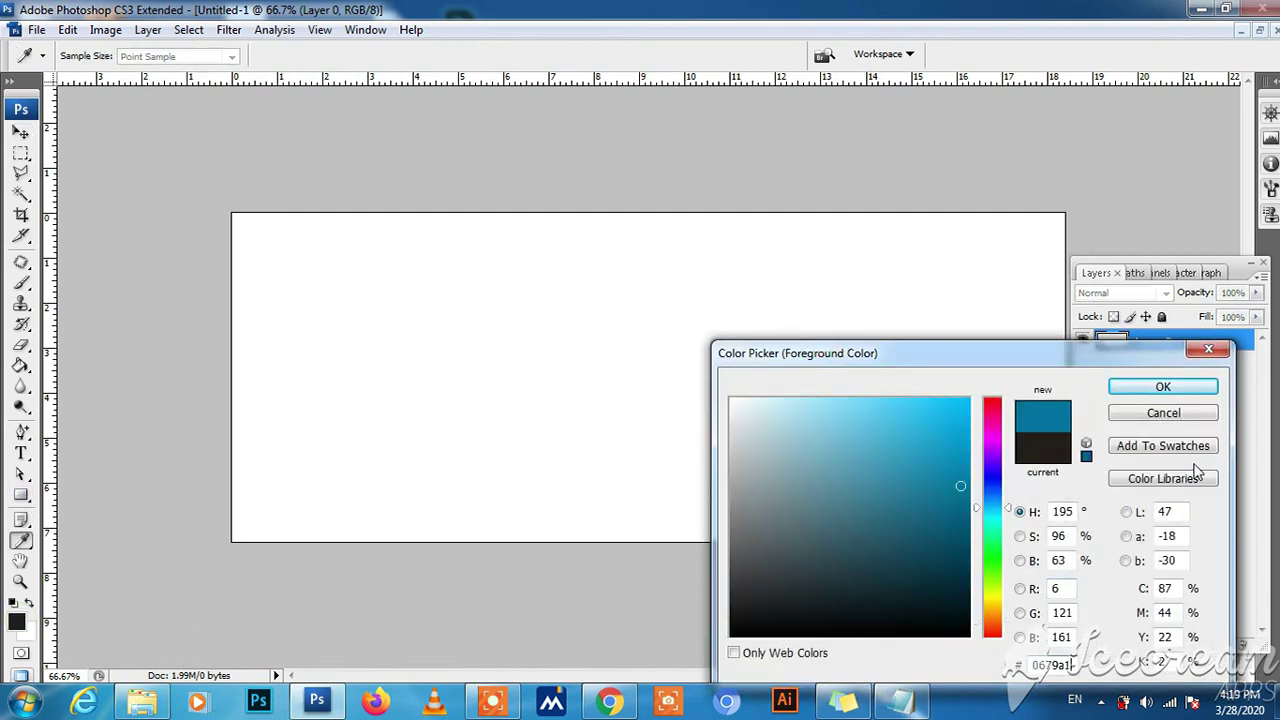
left_click(1163, 387)
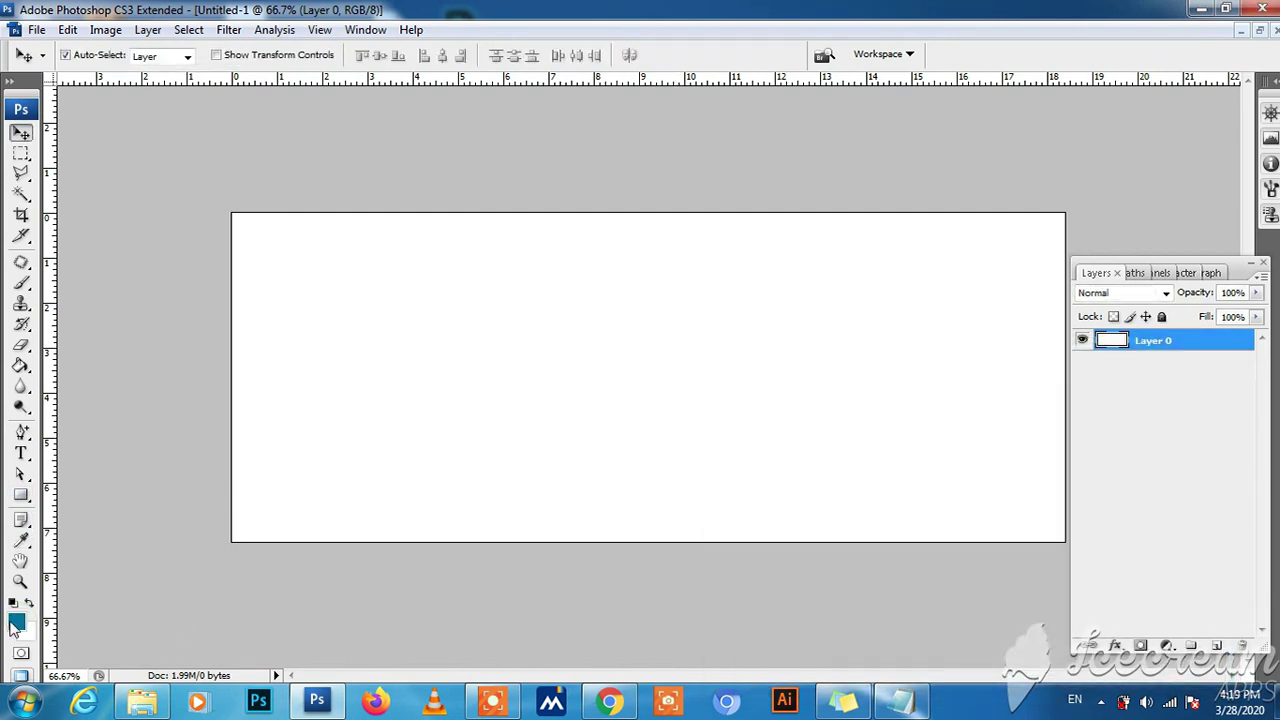
Step: Copy the color code 211e1b from the Notepad instructions and apply it as the foreground color in Photoshop
left_click(902, 701)
left_click(651, 288)
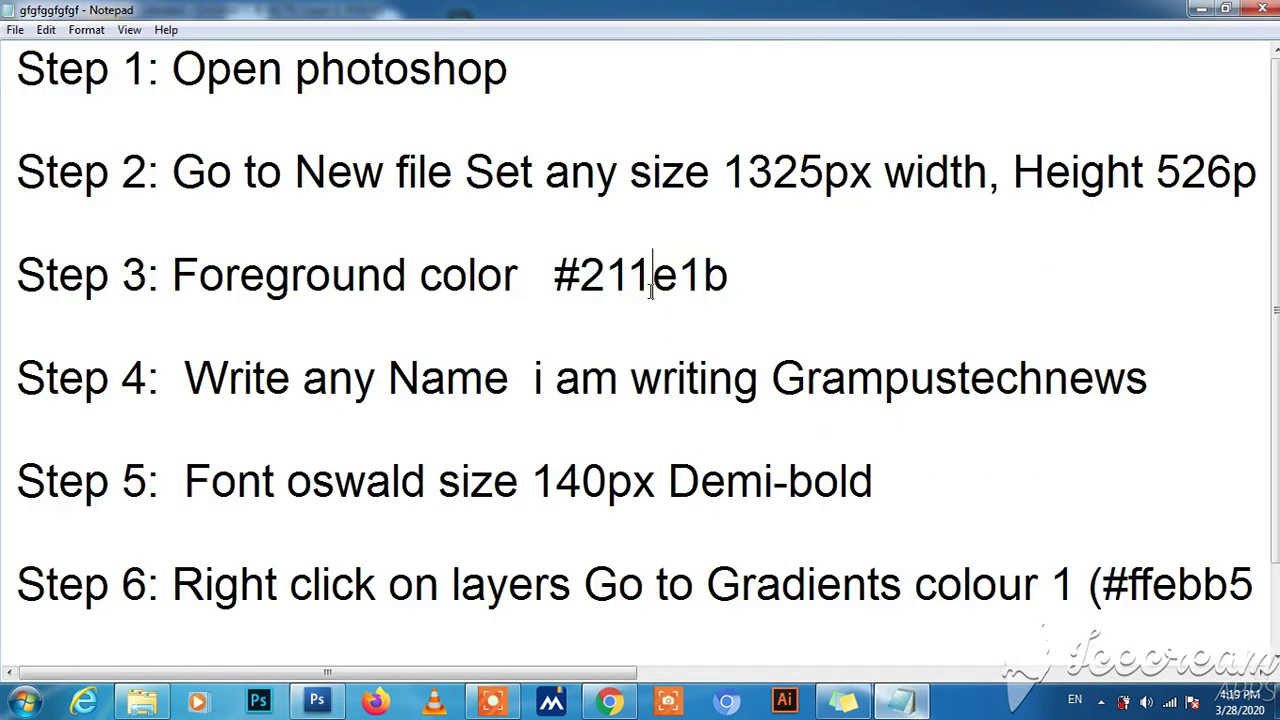
left_click_drag(722, 280, 585, 270)
key("ctrl+c")
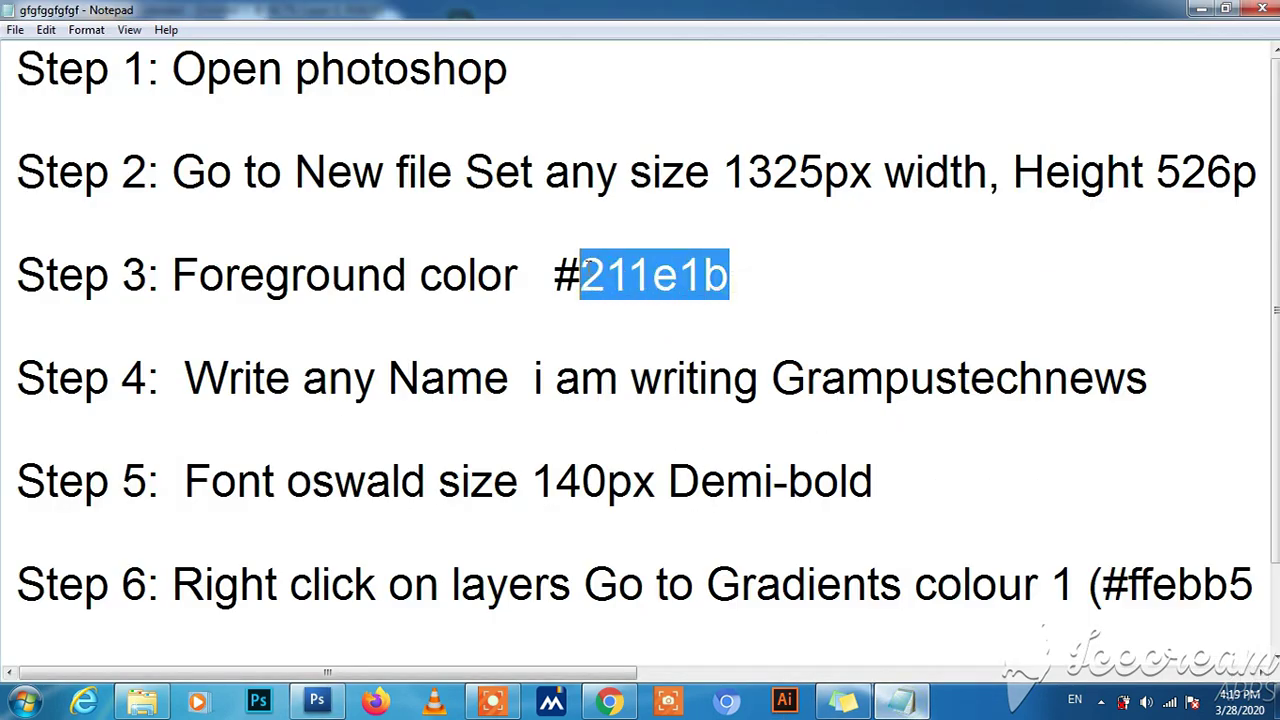
left_click(1201, 8)
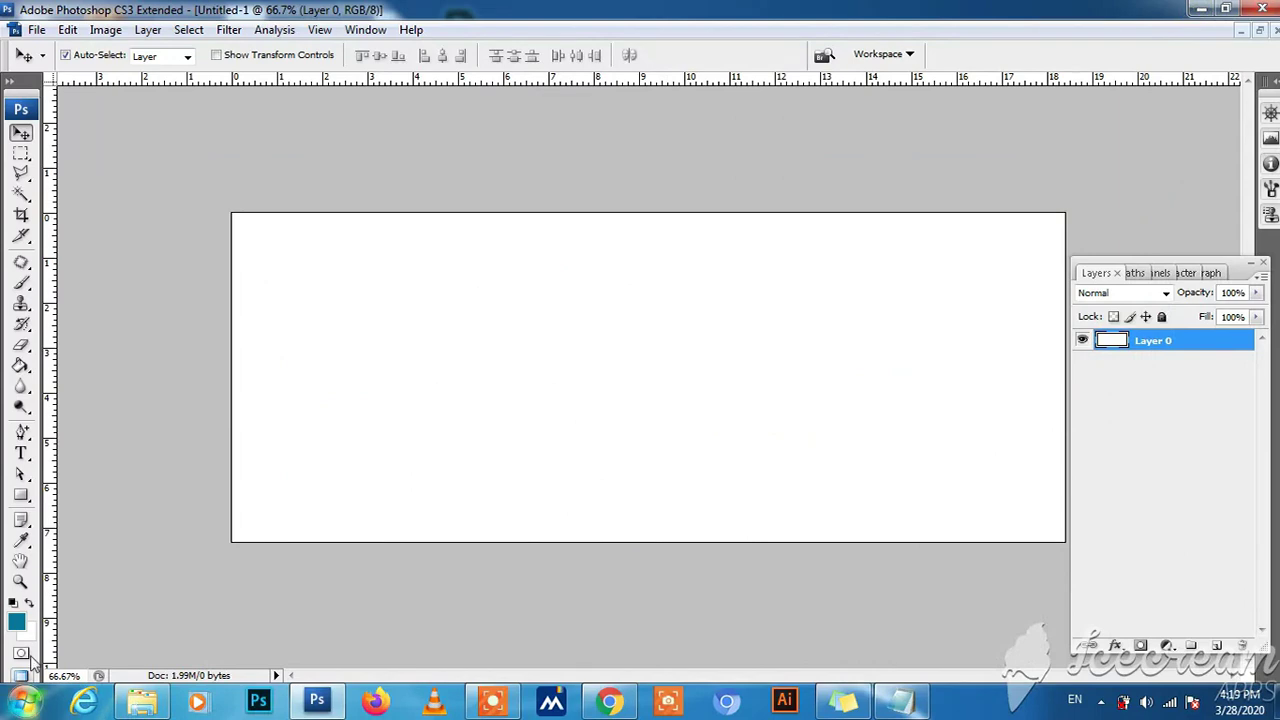
left_click(17, 623)
double_click(1052, 665)
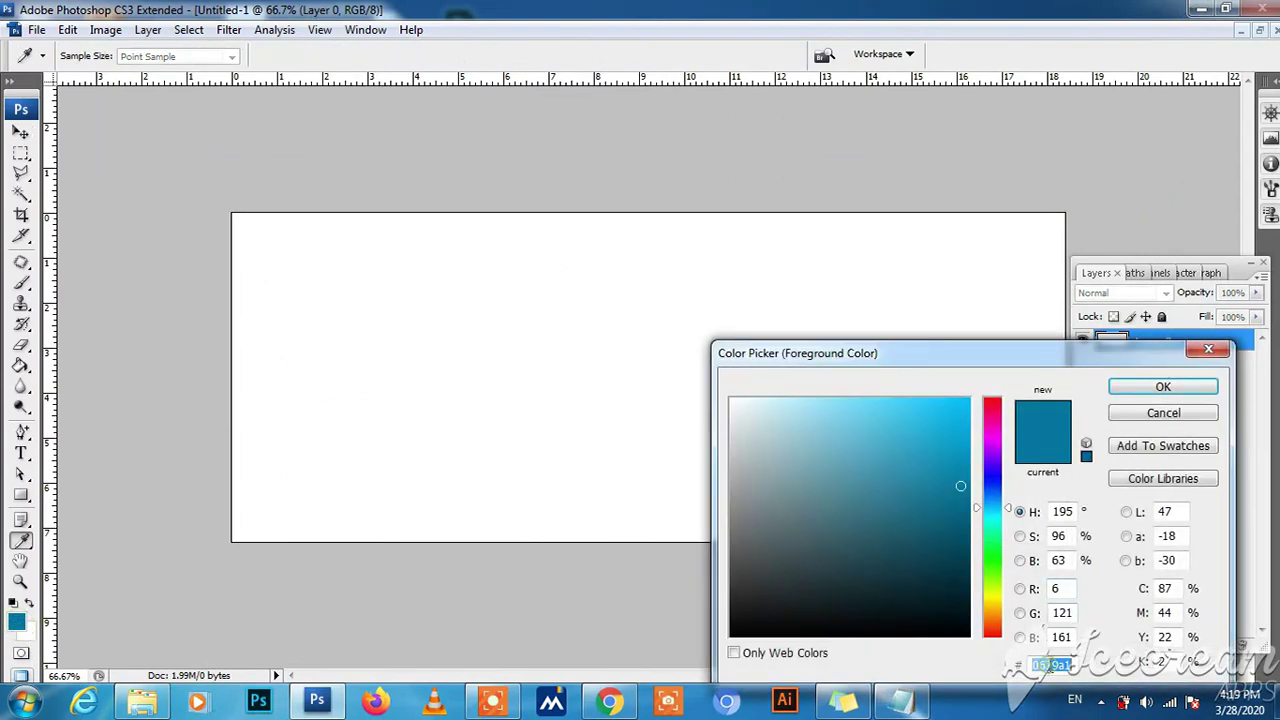
key("ctrl+v")
left_click(1162, 388)
key("v")
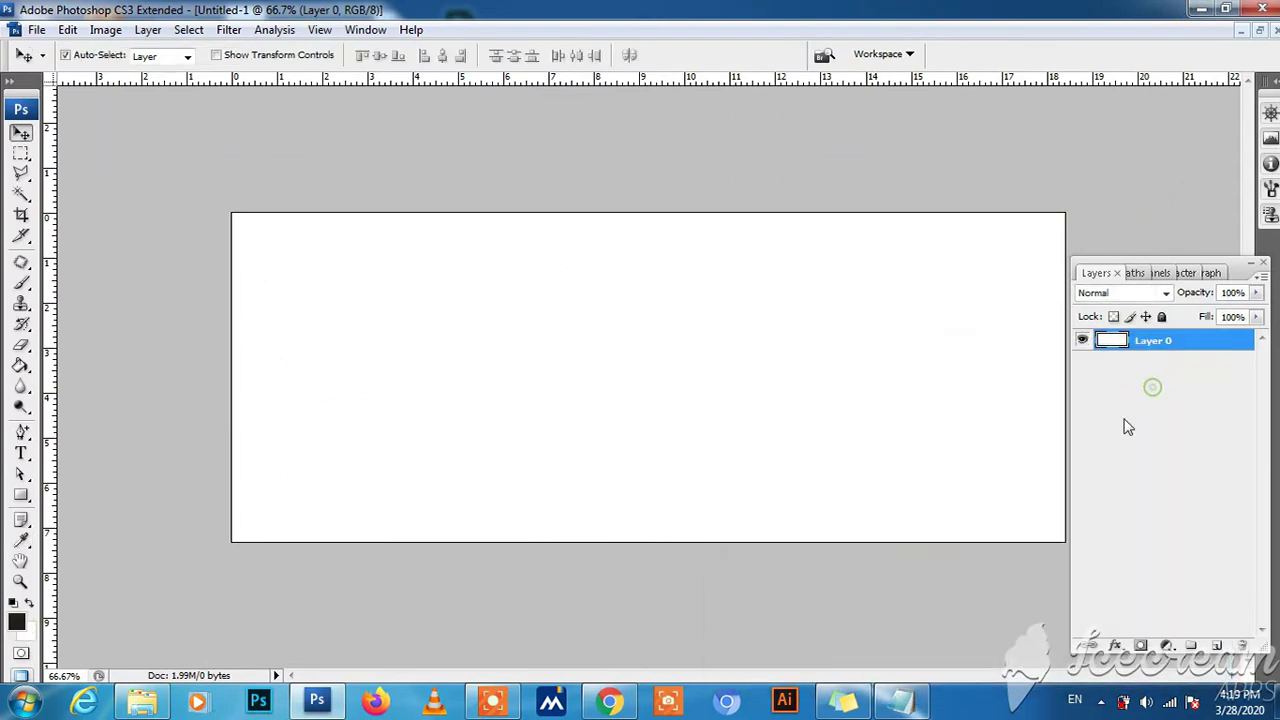
Step: Fill Layer 0 with the foreground color using the Paint Bucket tool
left_click(21, 366)
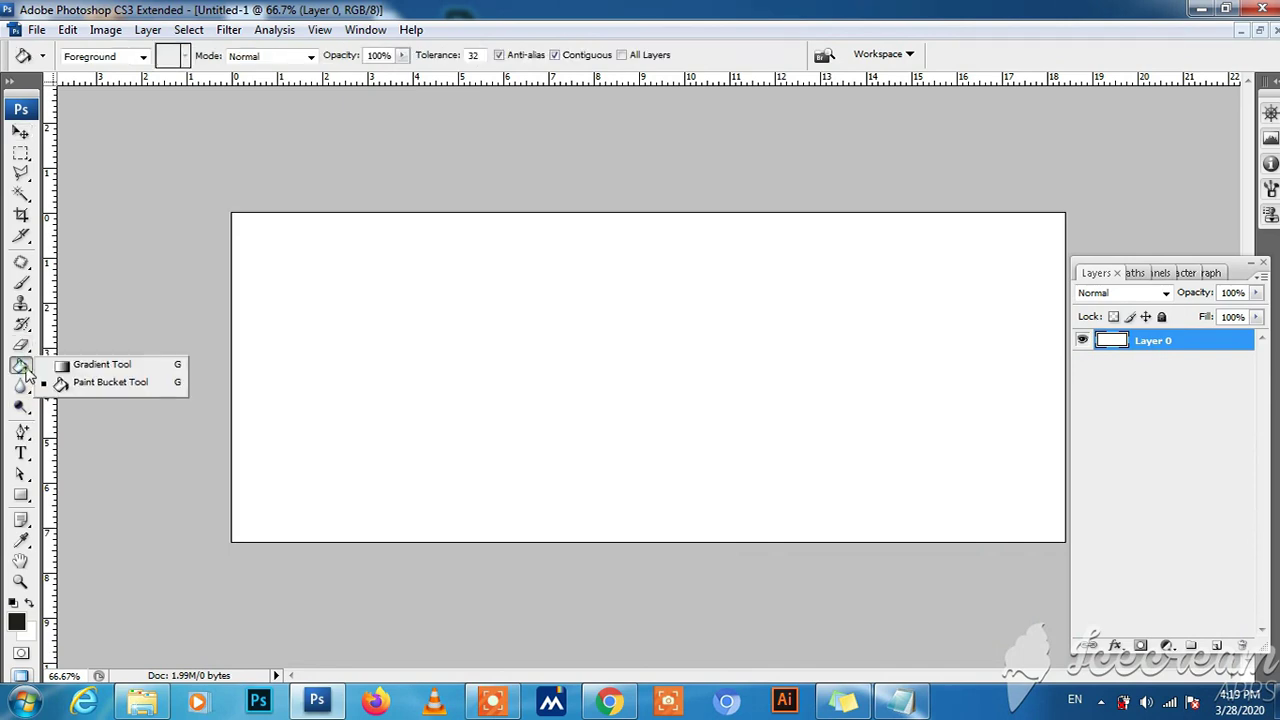
left_click(337, 332)
left_click(21, 131)
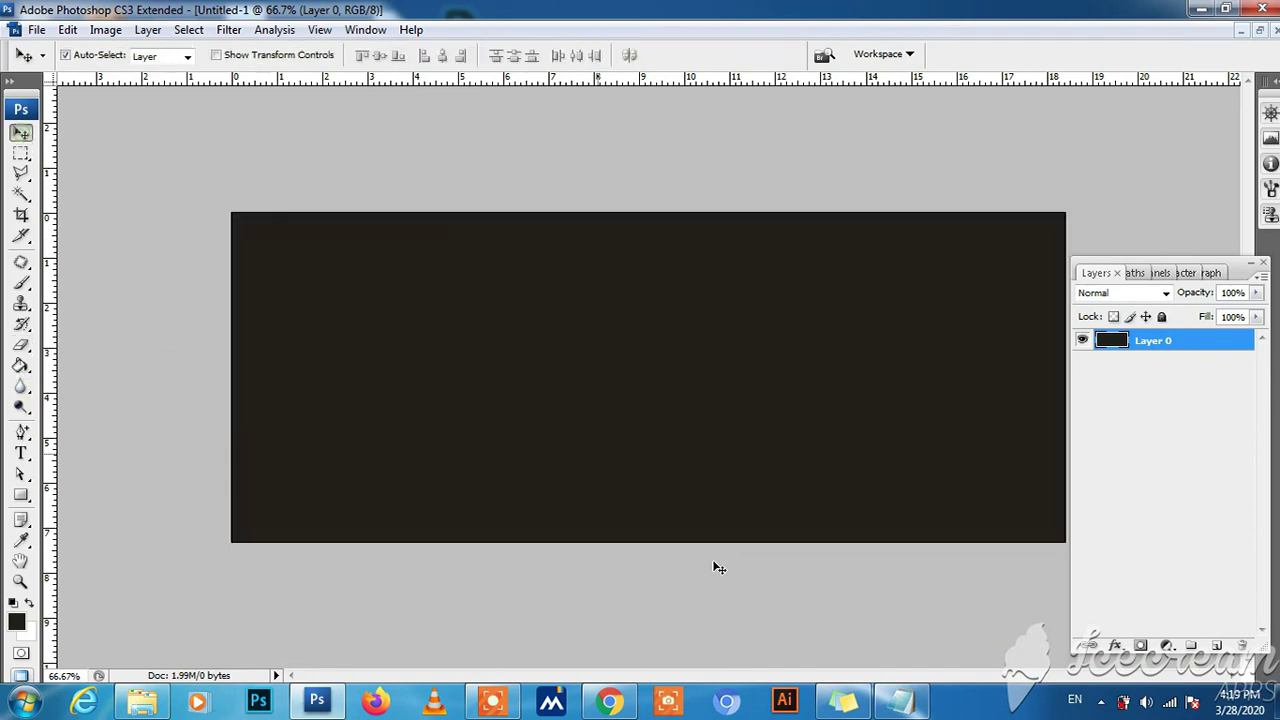
Step: Switch to Notepad and copy the word "Grampustechnews" from the Step 4 instruction
key("alt+Tab")
left_click(759, 324)
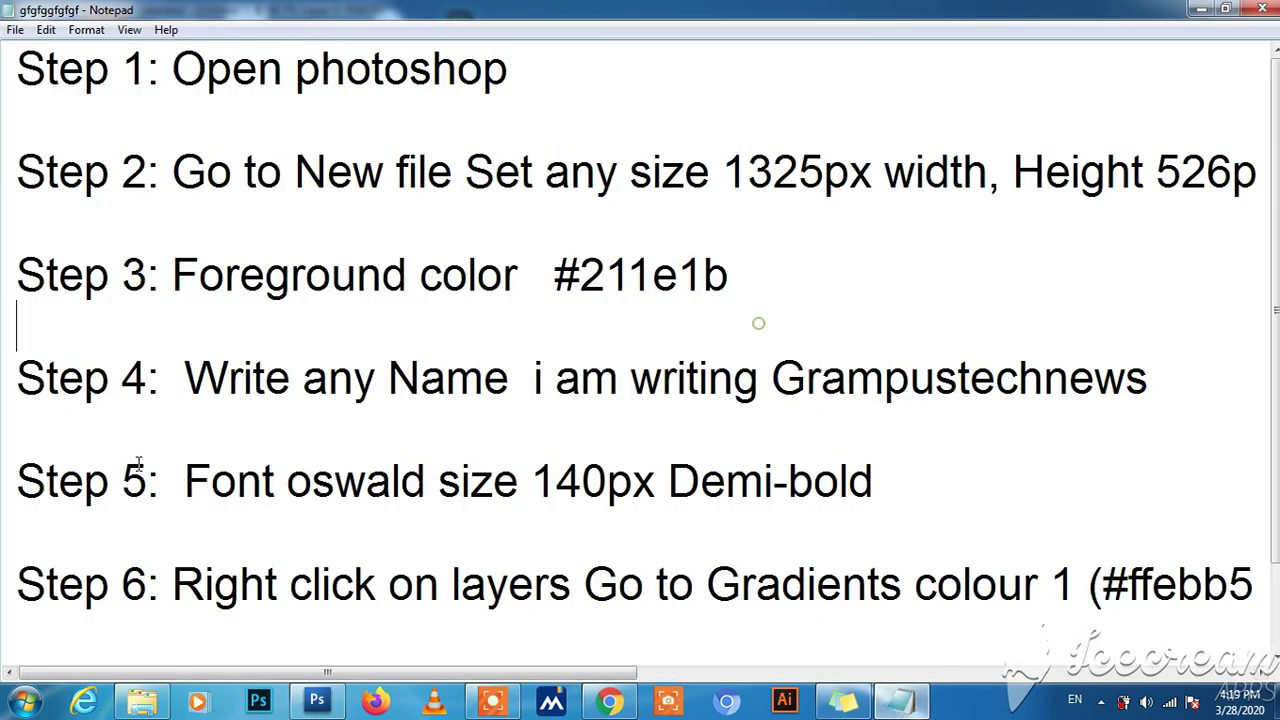
left_click_drag(14, 378, 312, 423)
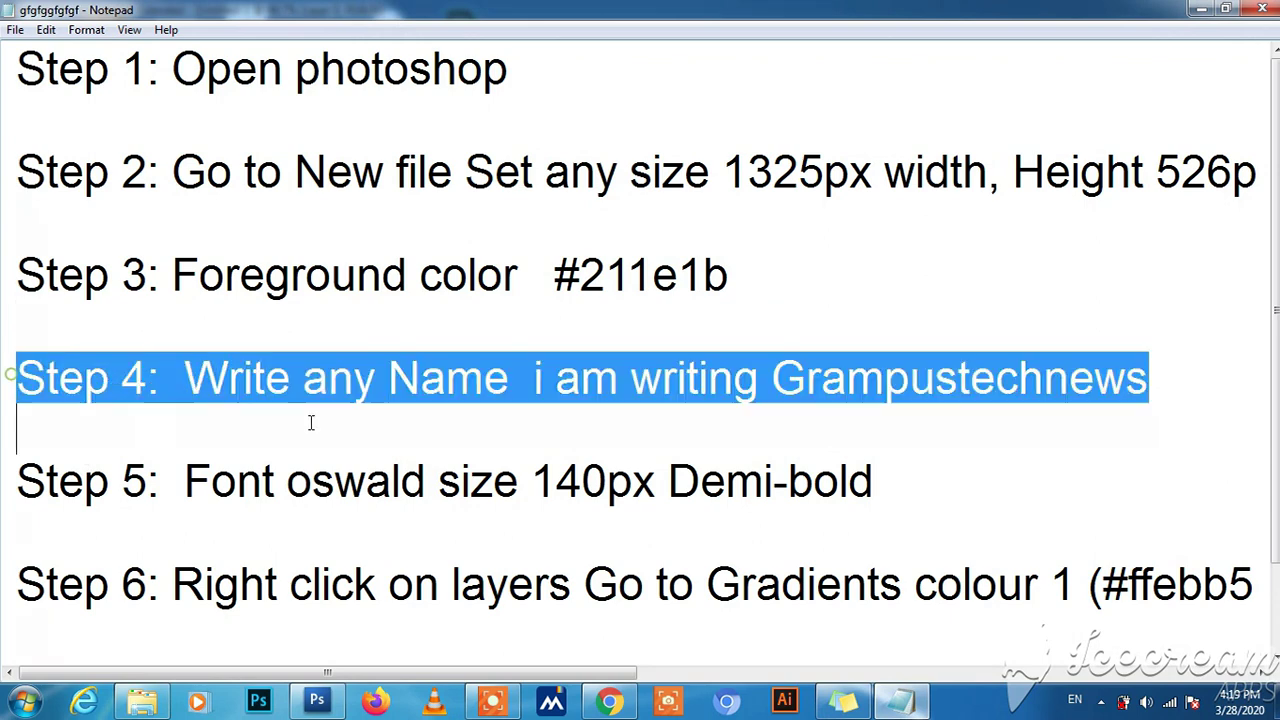
left_click(955, 407)
left_click_drag(768, 378, 1150, 378)
key("ctrl+c")
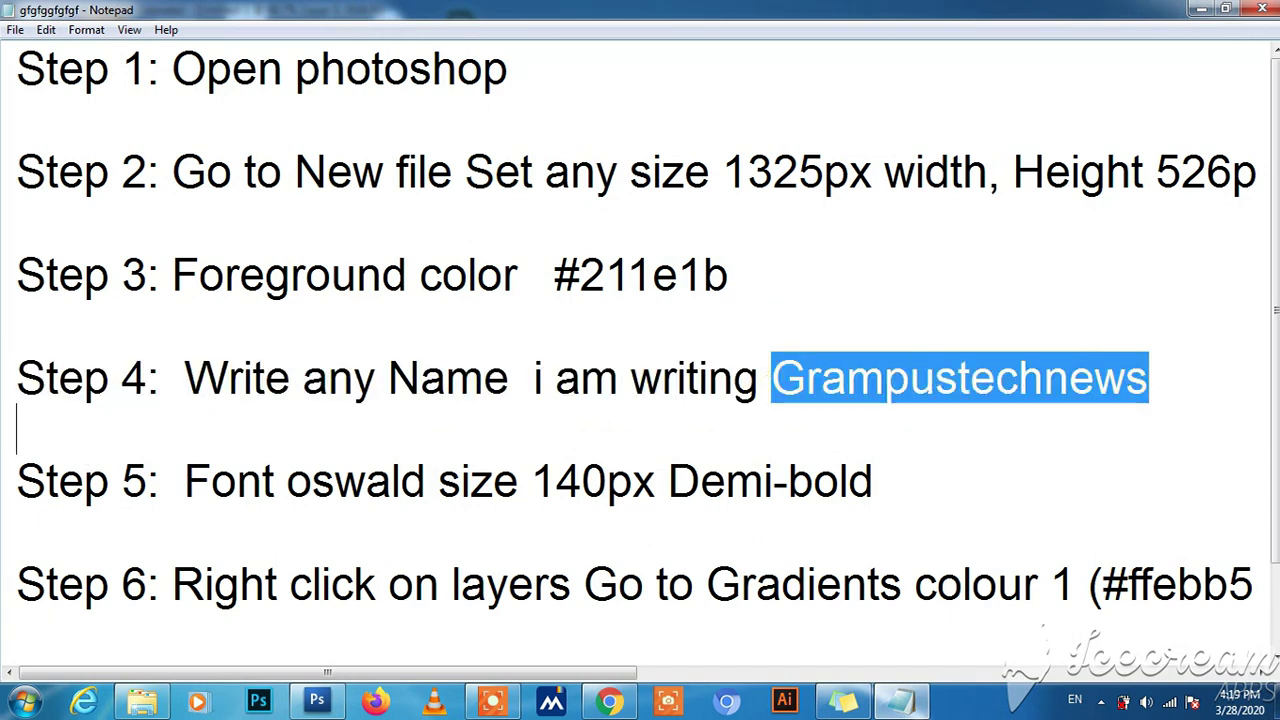
Step: Return to Photoshop and add the copied text "Grampustechnews" as horizontal type near the middle of the dark canvas
left_click(1201, 8)
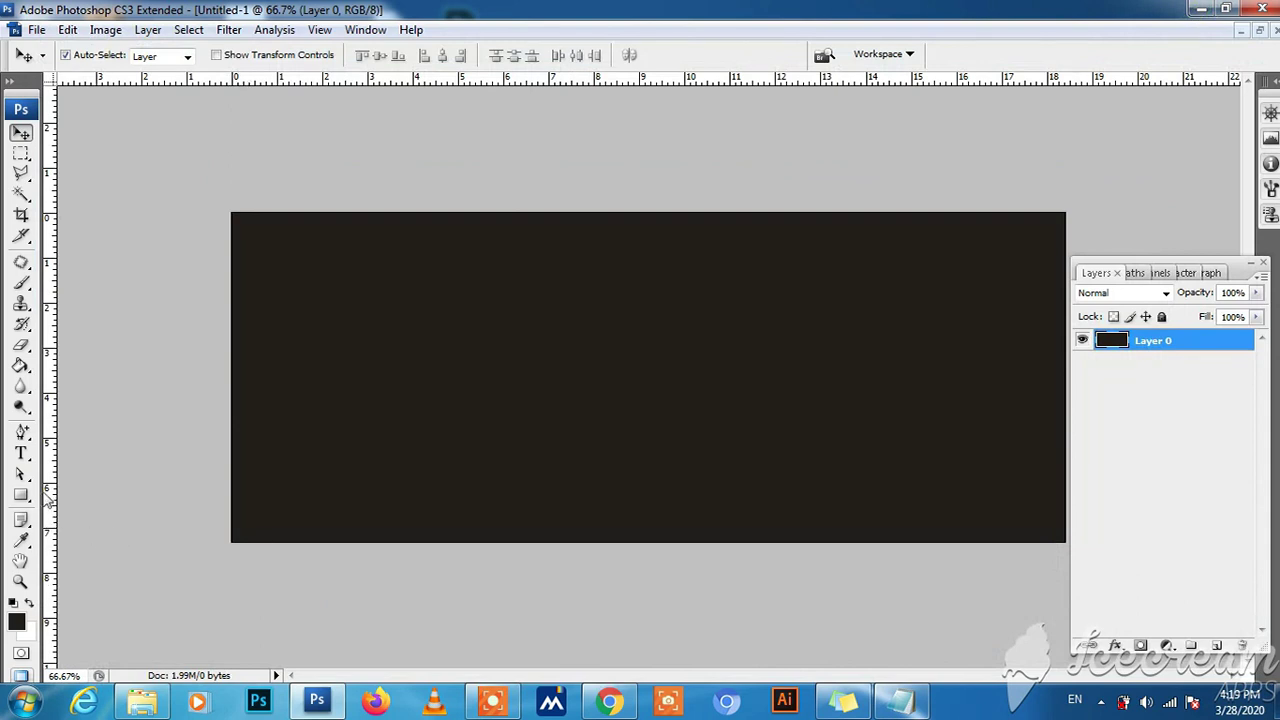
left_click(21, 453)
left_click(468, 378)
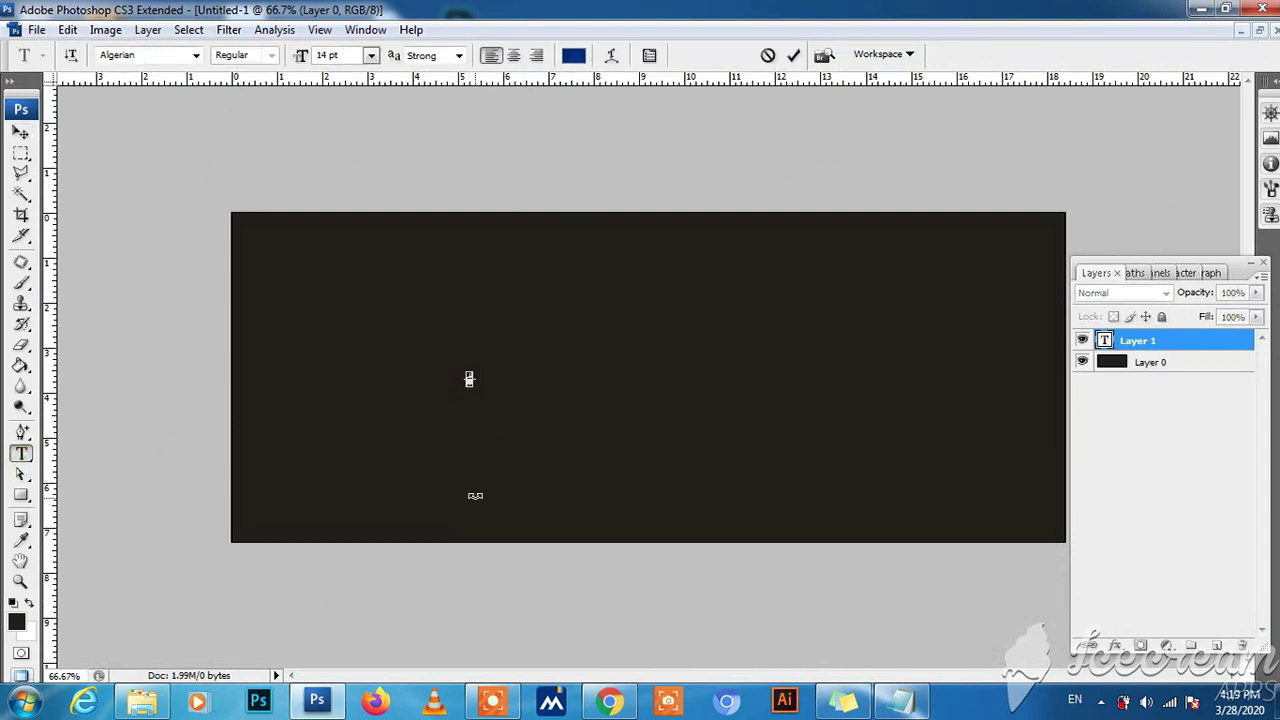
key("ctrl+v")
key("ctrl+a")
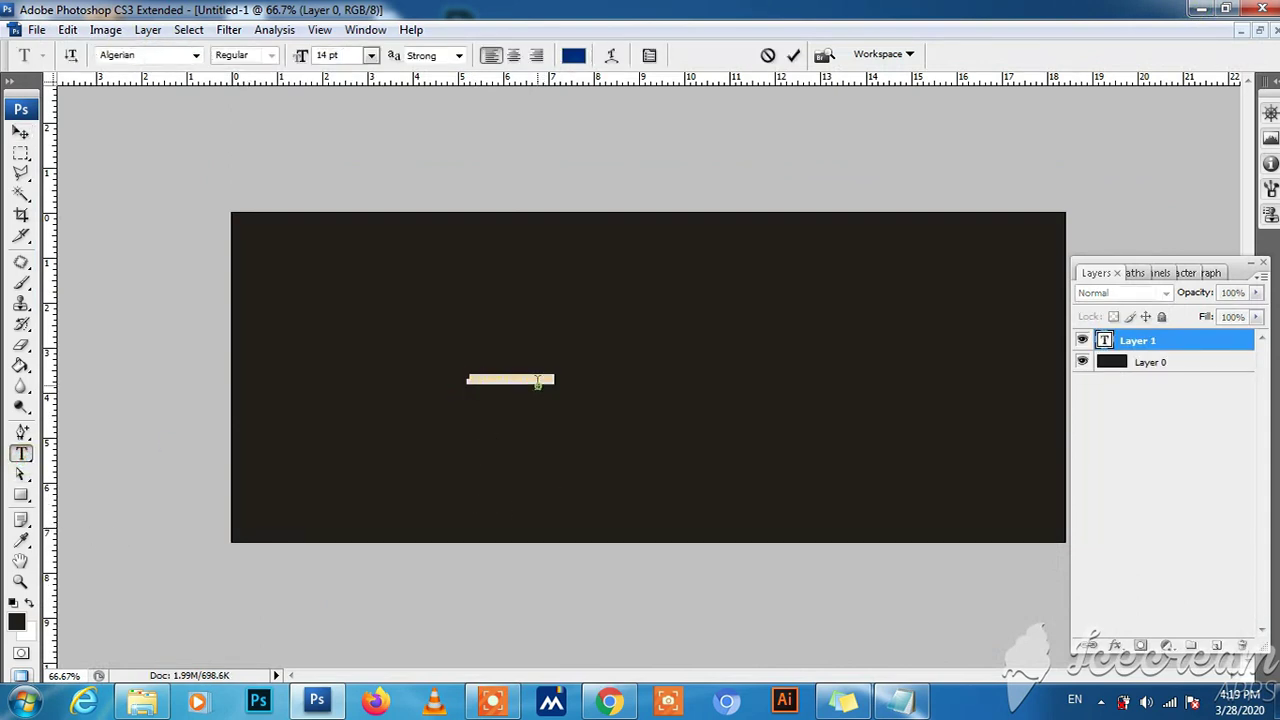
left_click(21, 133)
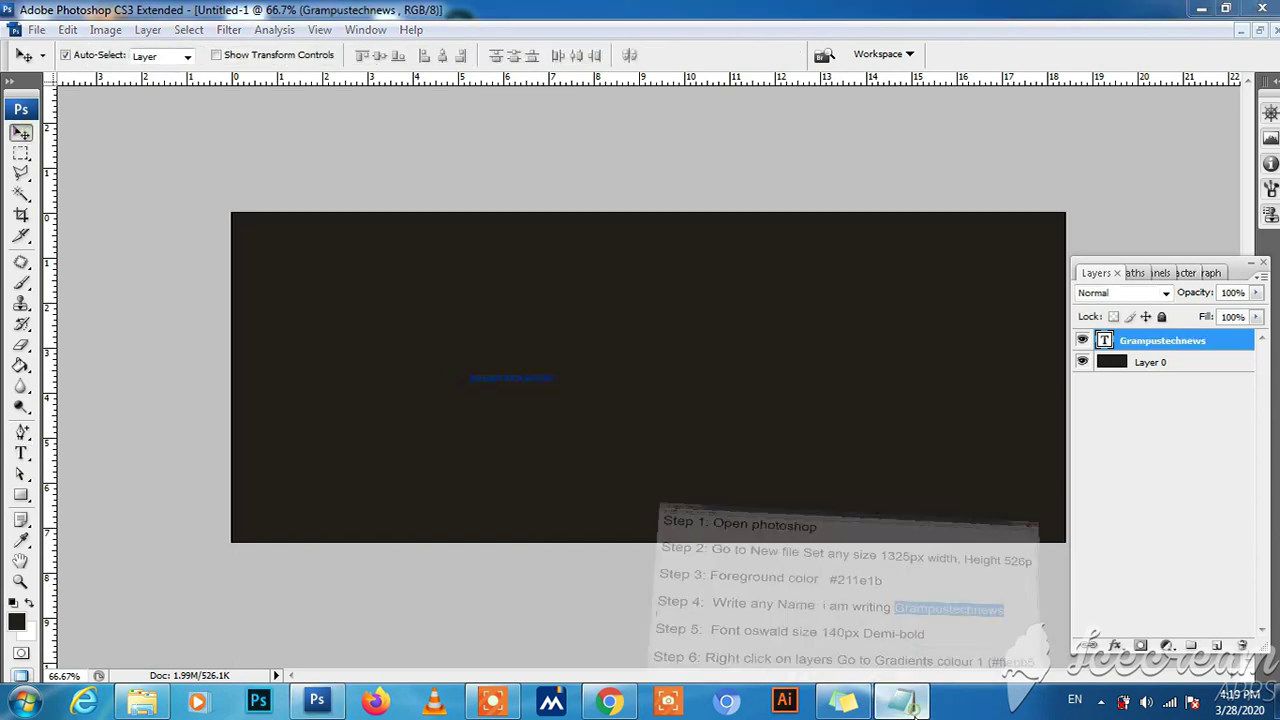
Step: Check the font settings in the Notepad instructions and set the Grampustechnews text's font to Oswald in Photoshop
left_click(902, 700)
left_click(244, 488)
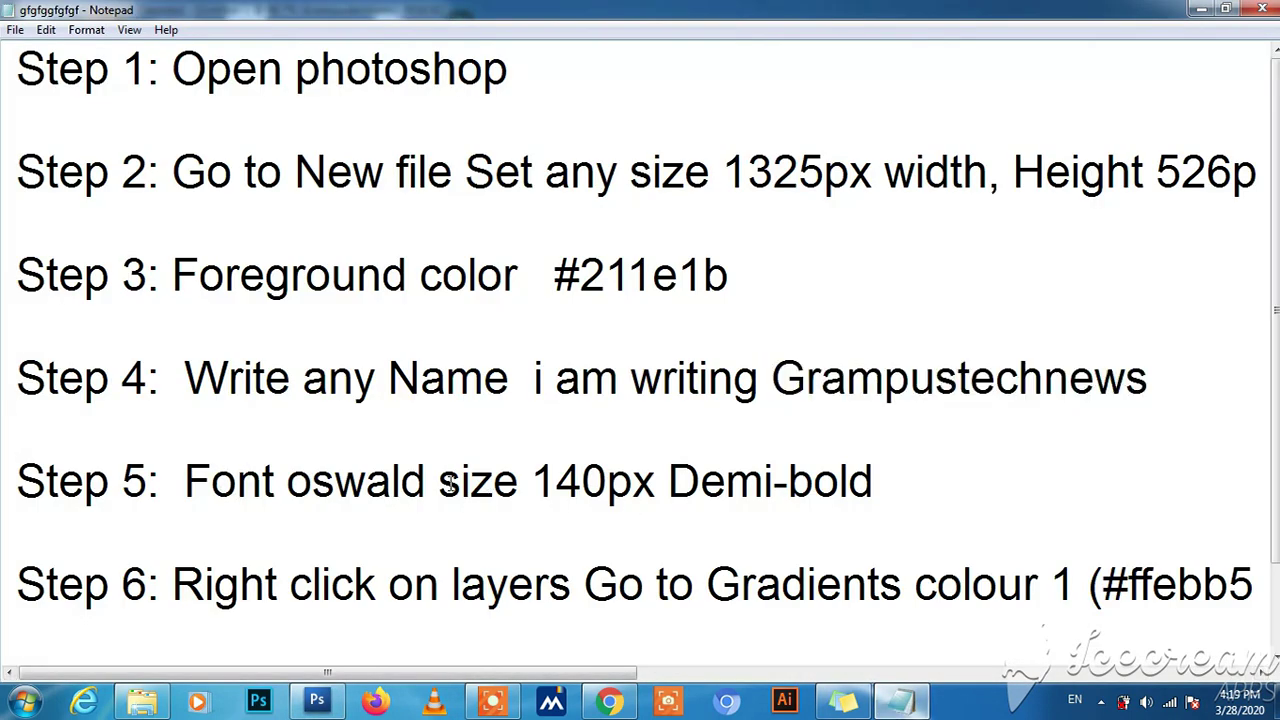
left_click_drag(885, 483, 183, 483)
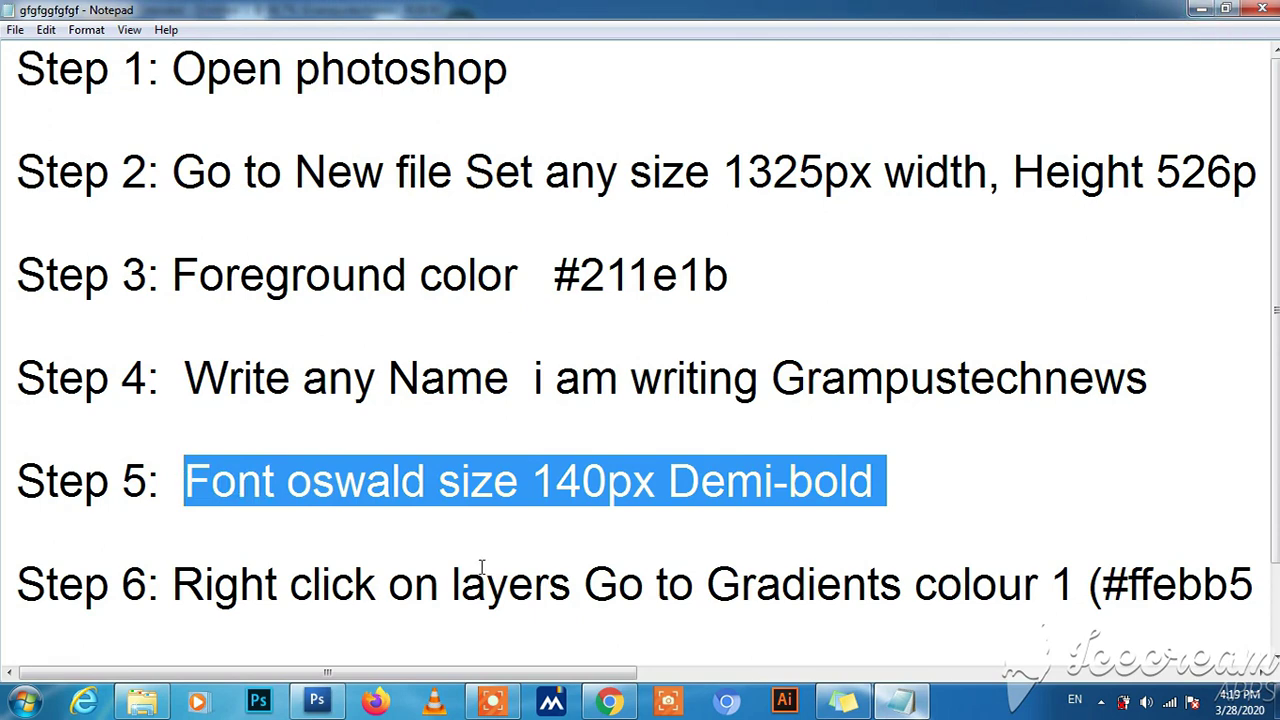
left_click(1201, 9)
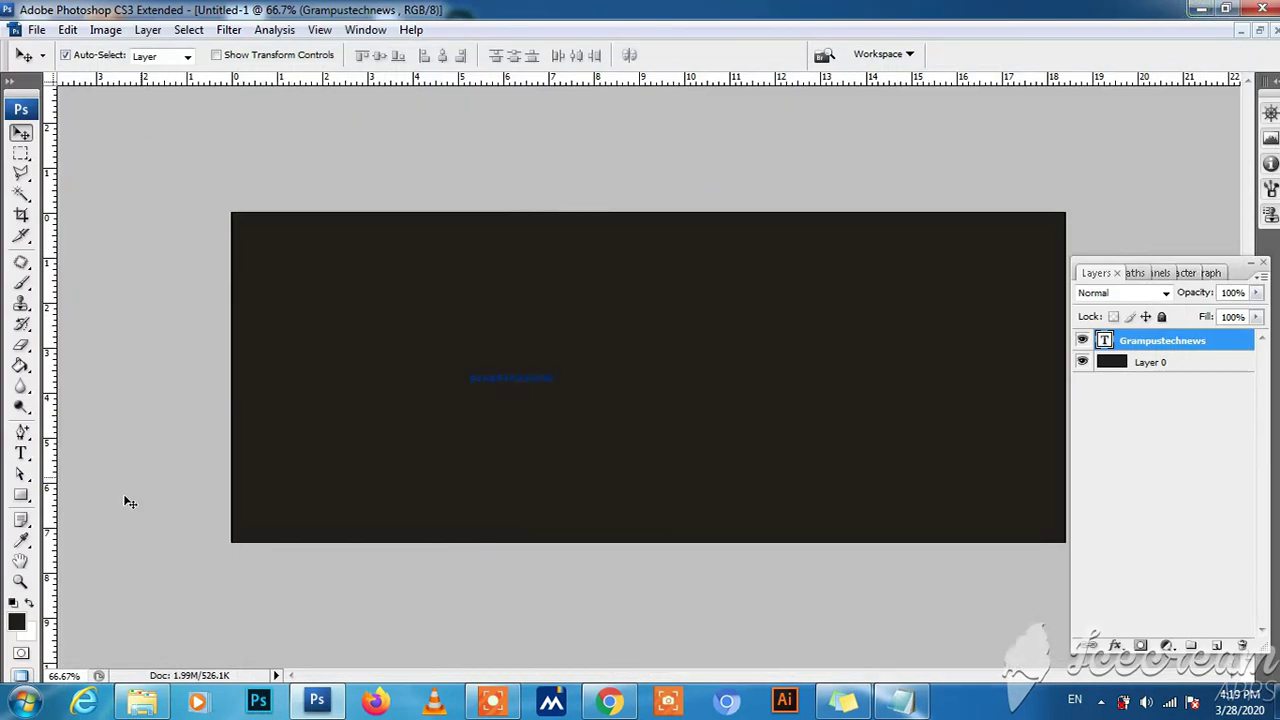
left_click(21, 453)
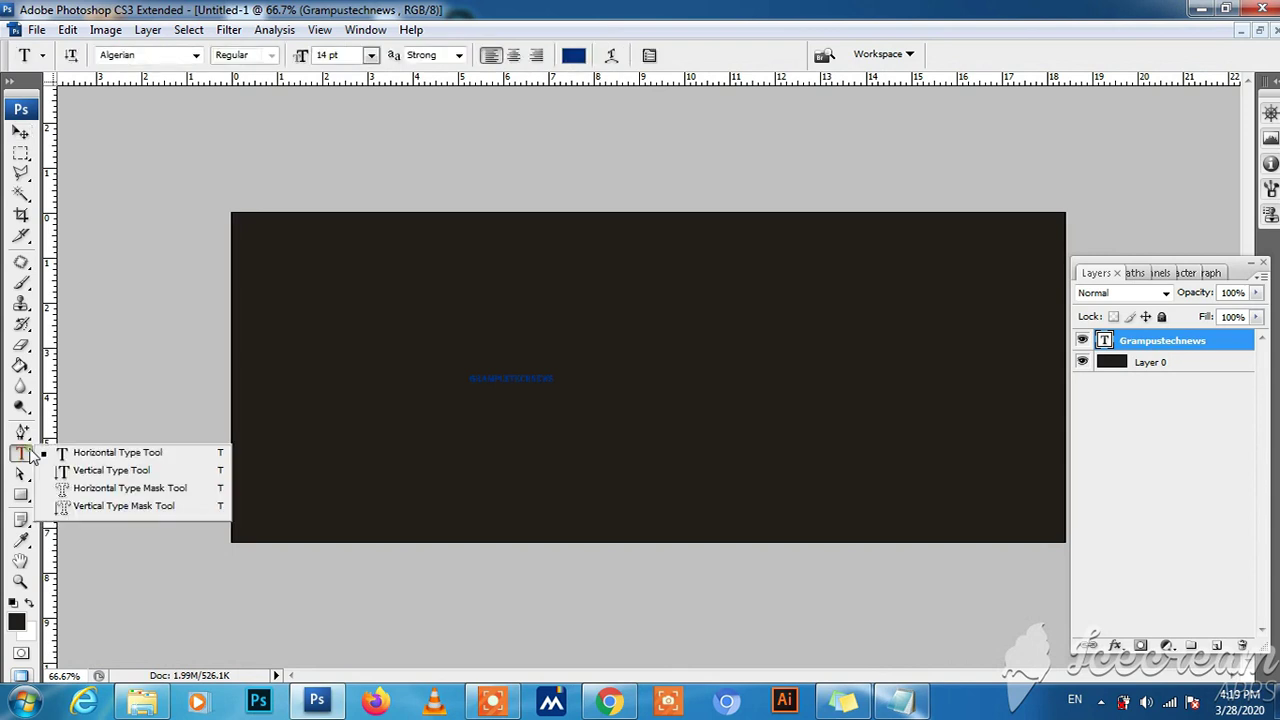
left_click(330, 53)
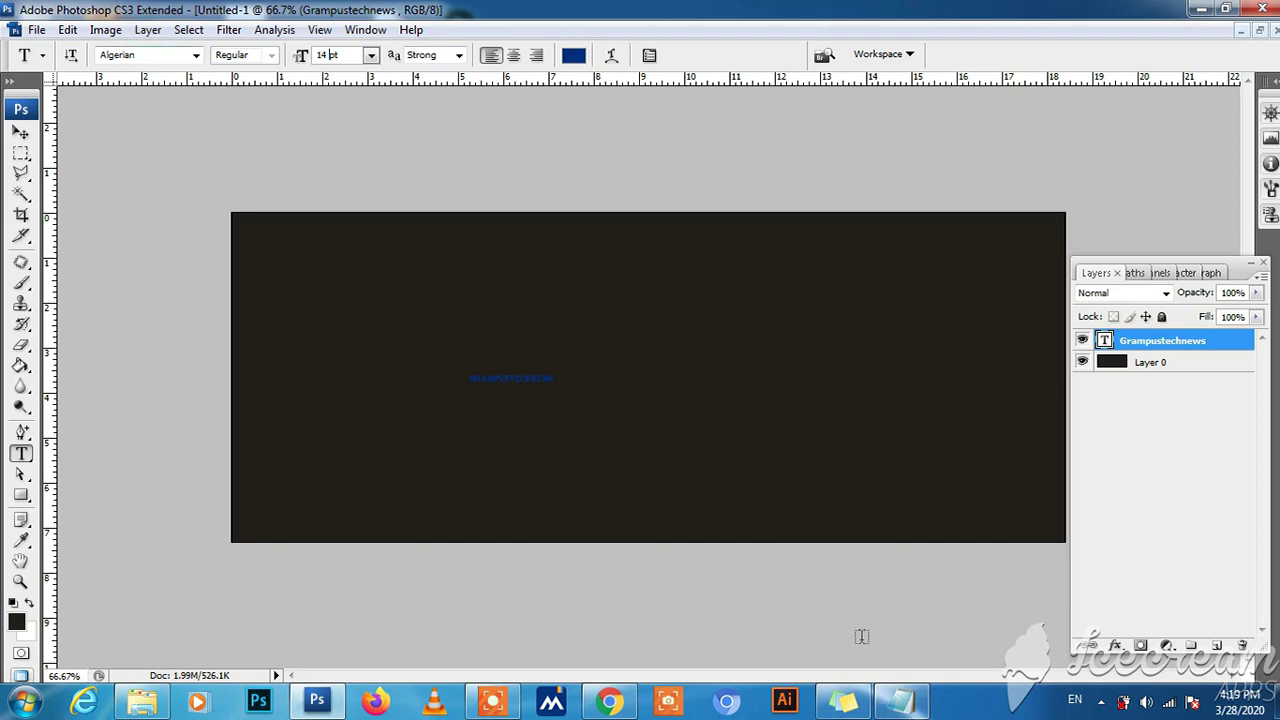
left_click(902, 700)
left_click(435, 490)
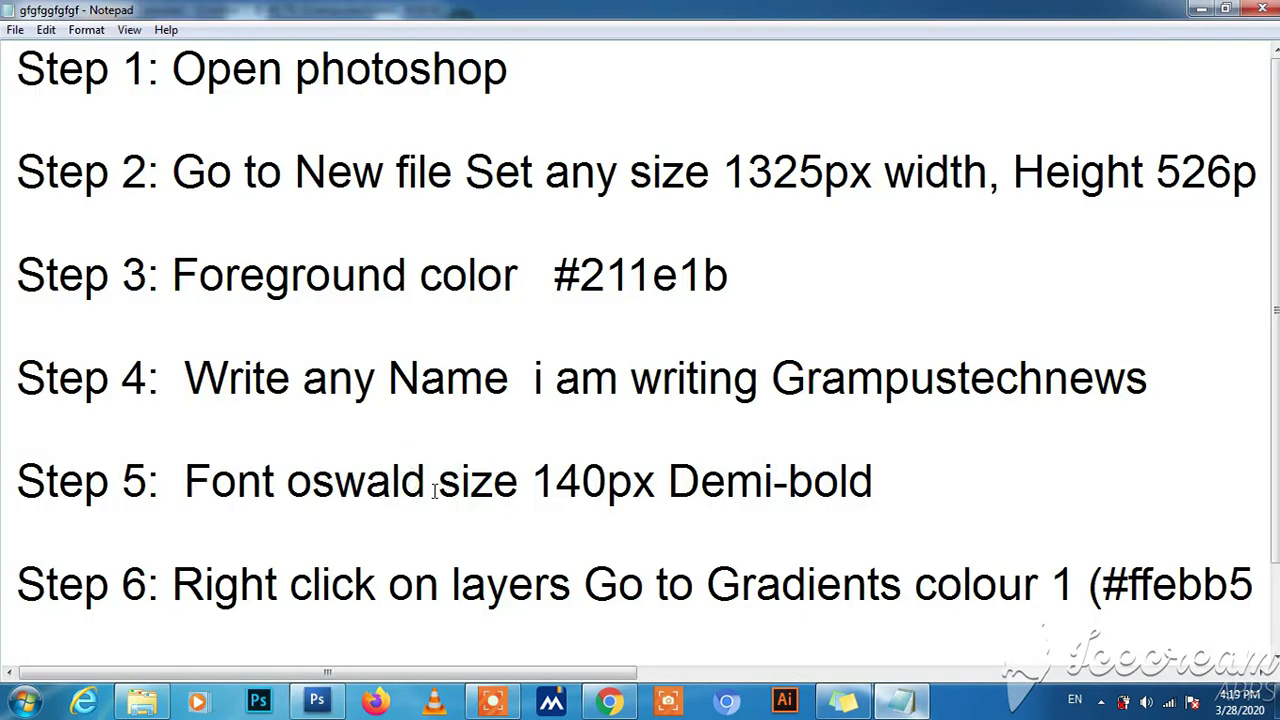
left_click_drag(435, 490, 287, 490)
left_click(1201, 8)
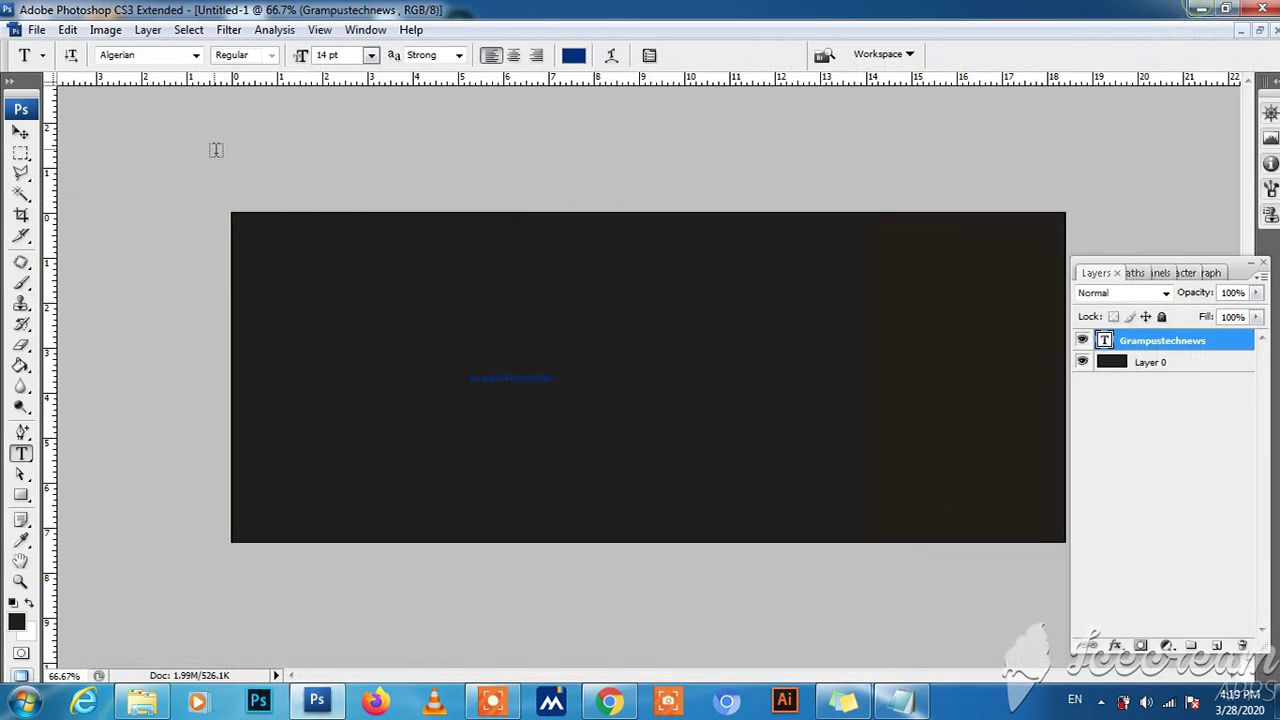
left_click(145, 56)
type("Oswald")
Step: Switch to Notepad and check the font size given in the Step 5 instruction
left_click(901, 700)
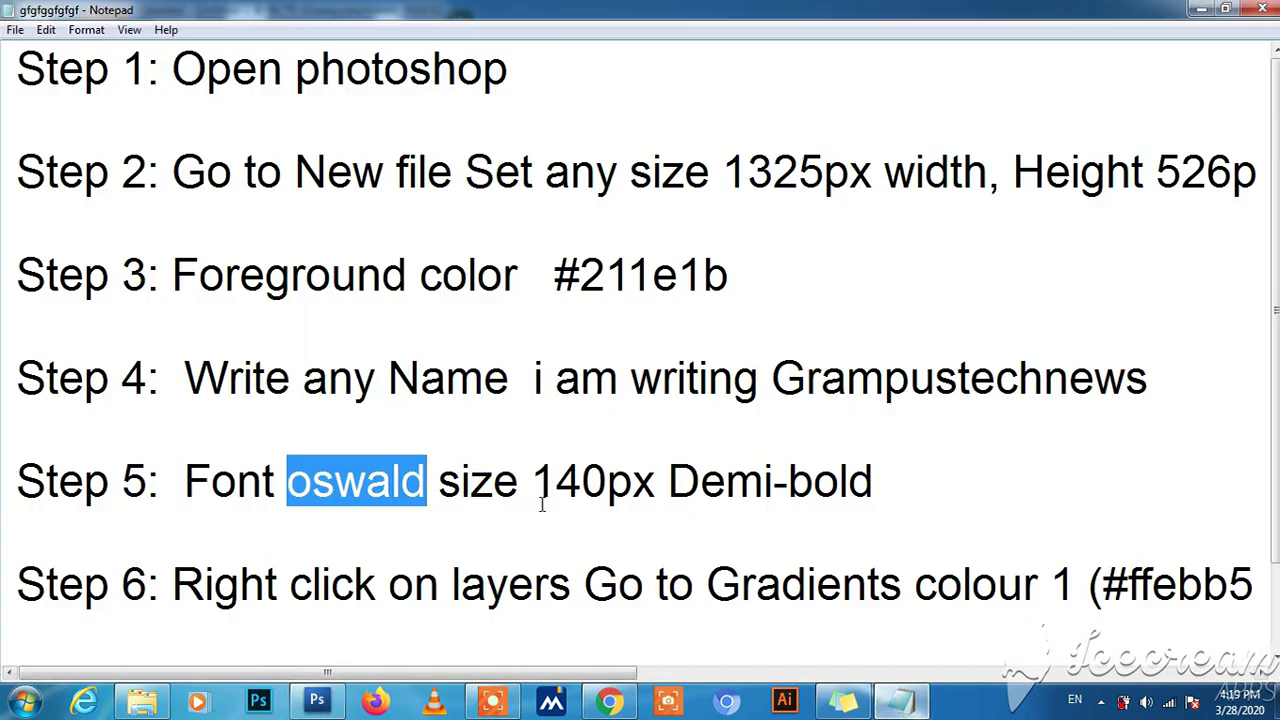
left_click(540, 497)
left_click_drag(656, 490, 448, 488)
left_click(1201, 9)
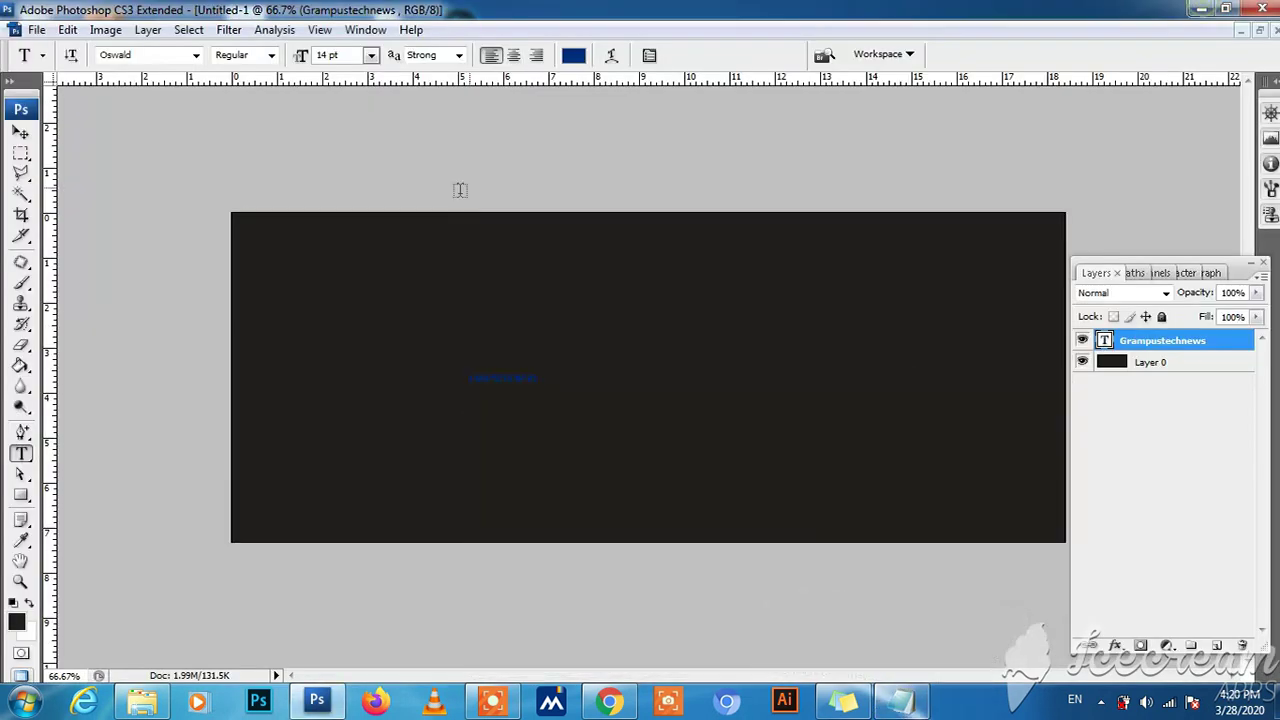
Step: Return to Photoshop, set the Grampustechnews text's size to 140 pt, and move the text to the middle of the canvas
left_click(528, 382)
left_click(21, 132)
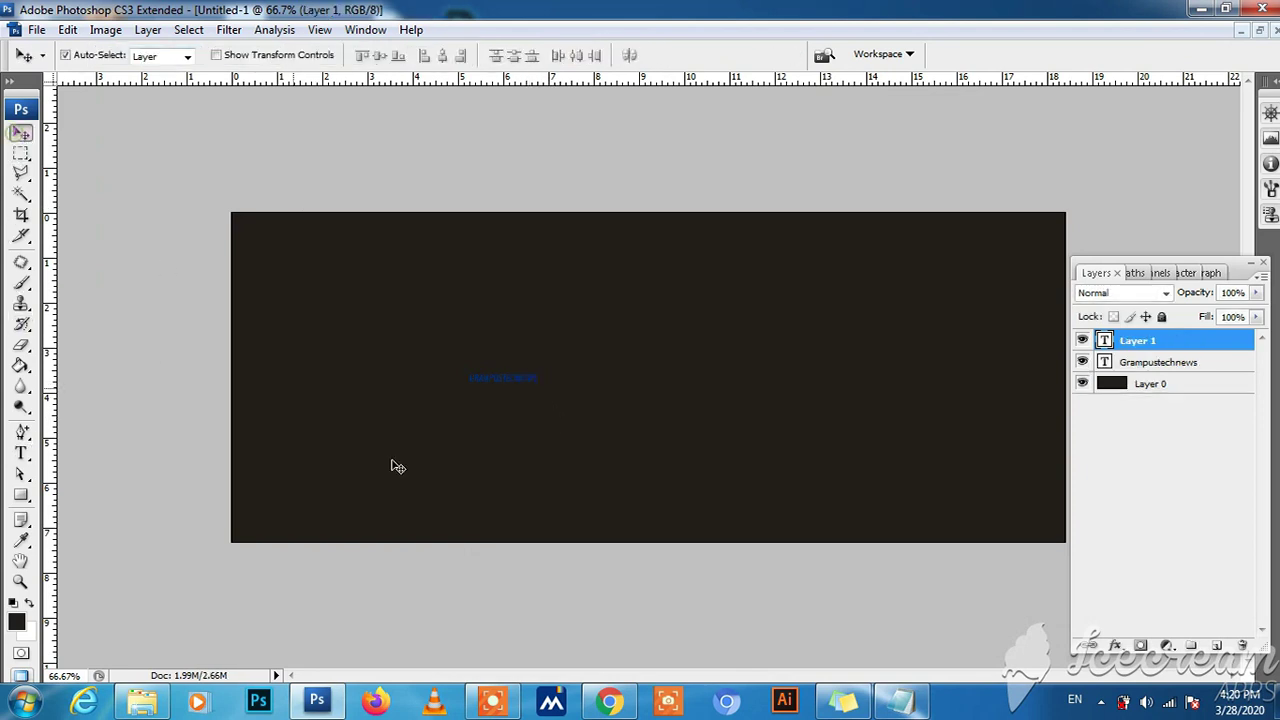
left_click(492, 385)
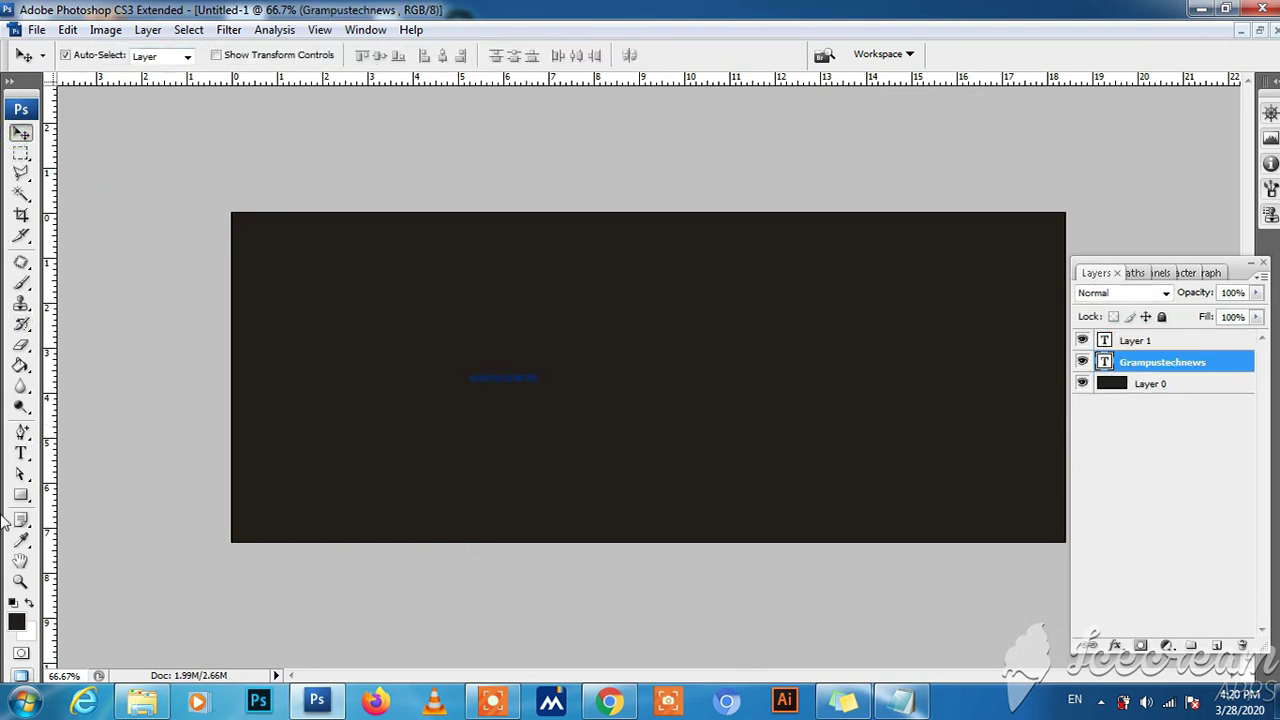
left_click(21, 452)
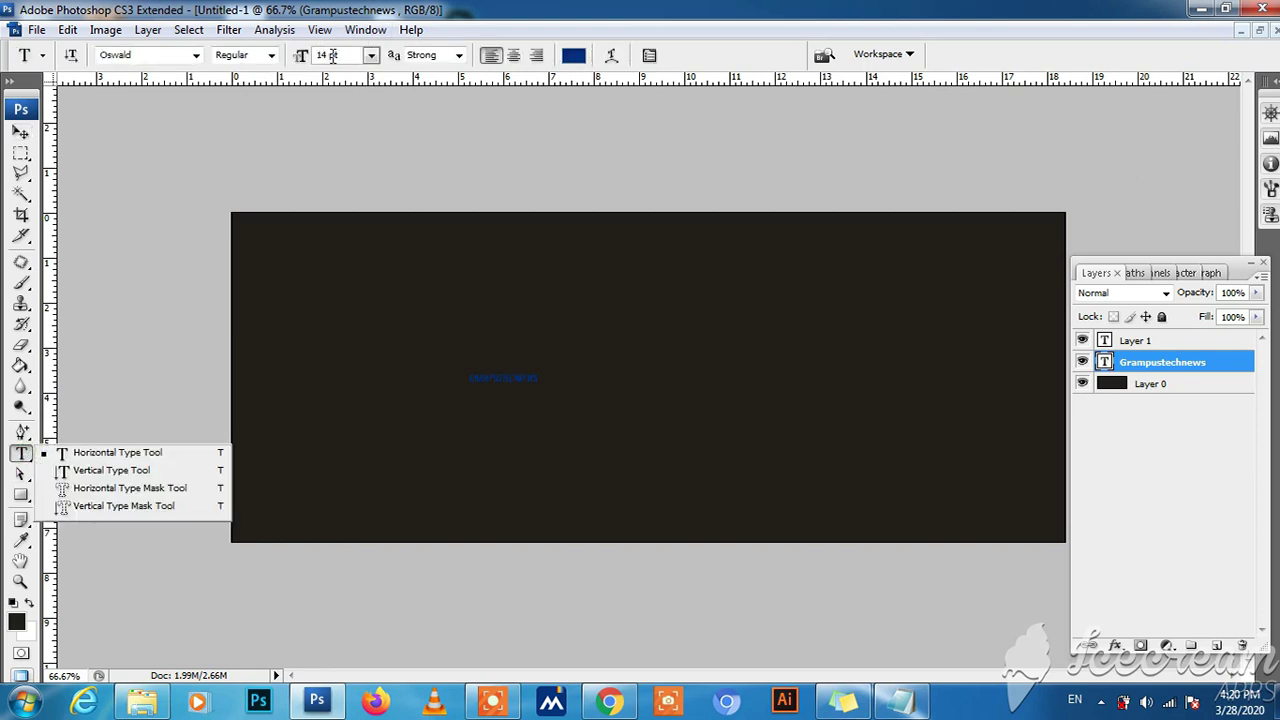
left_click(330, 56)
key("Return")
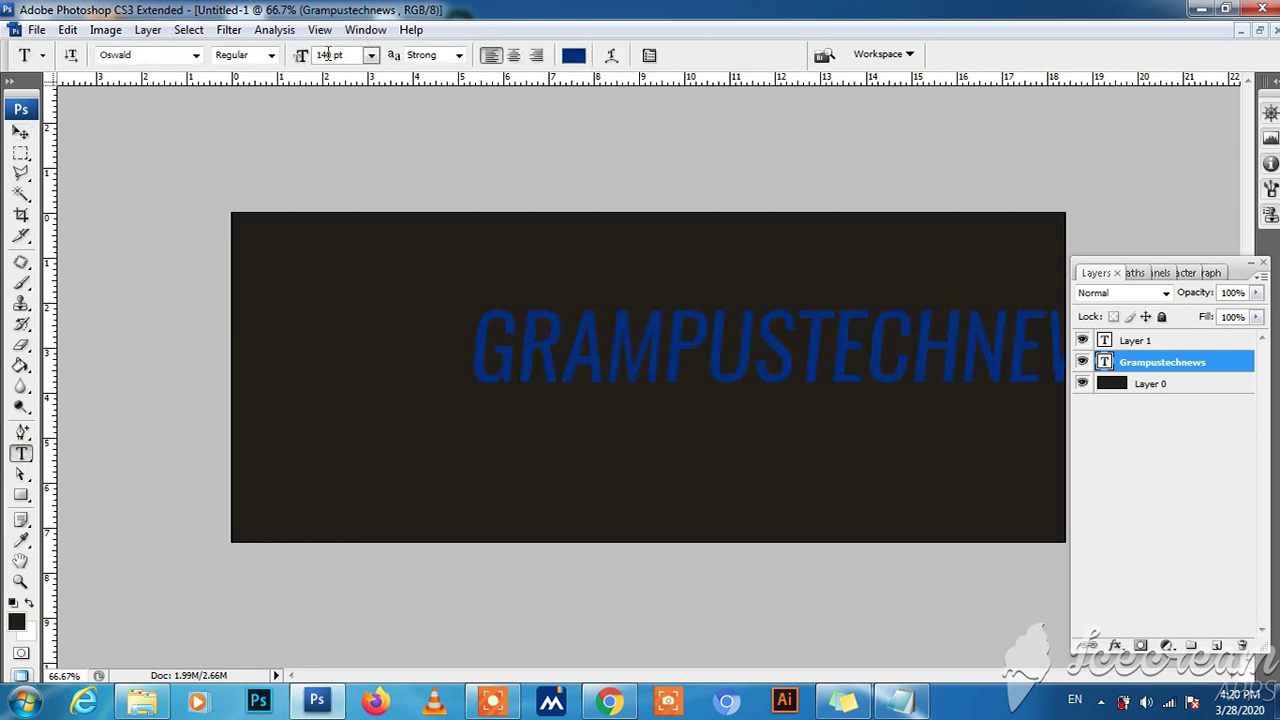
left_click(21, 132)
left_click_drag(577, 314, 422, 383)
Step: Check the font weight in the Notepad instructions and set the Grampustechnews text's style to Demi-Bold in Photoshop
left_click(900, 700)
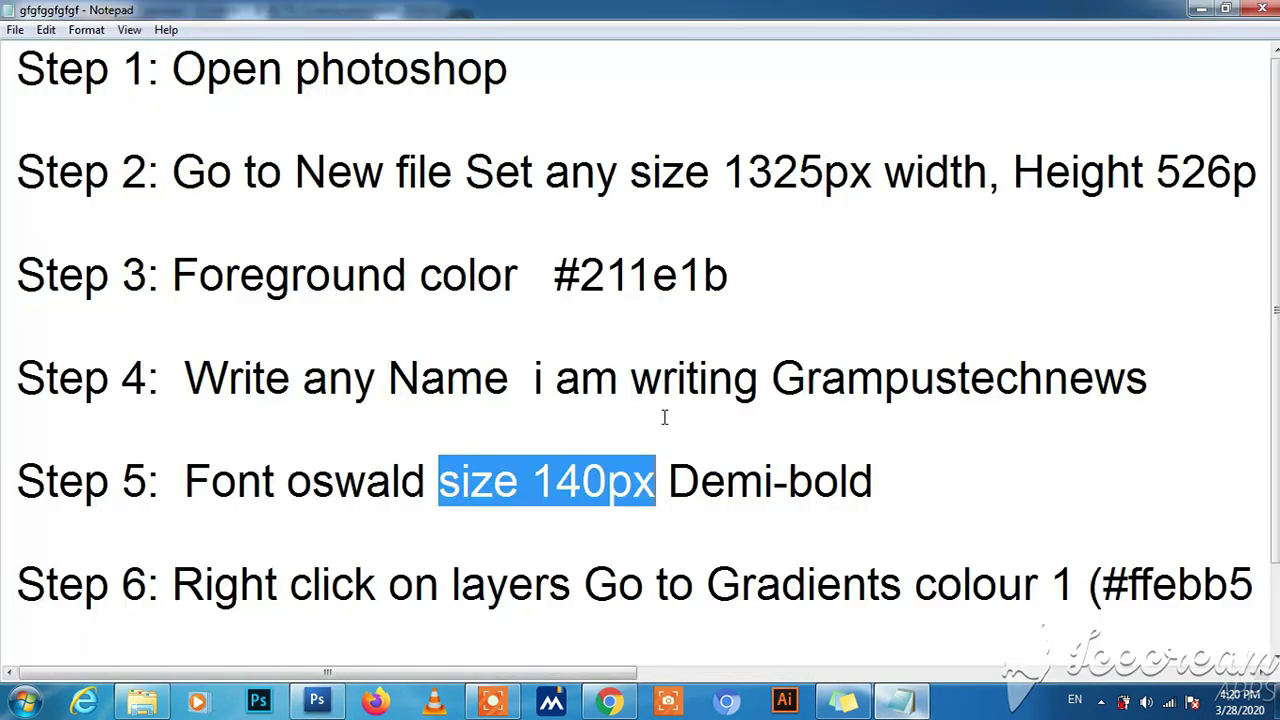
left_click(686, 440)
left_click_drag(668, 481, 874, 481)
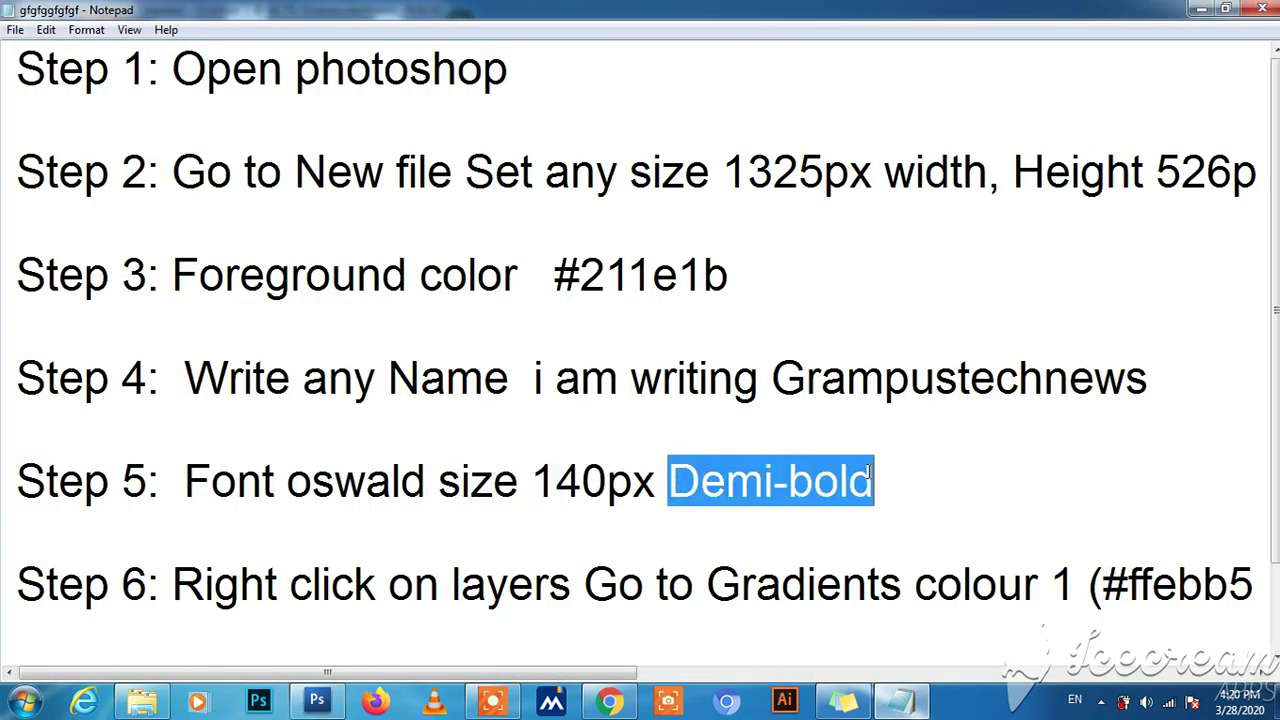
left_click(1201, 9)
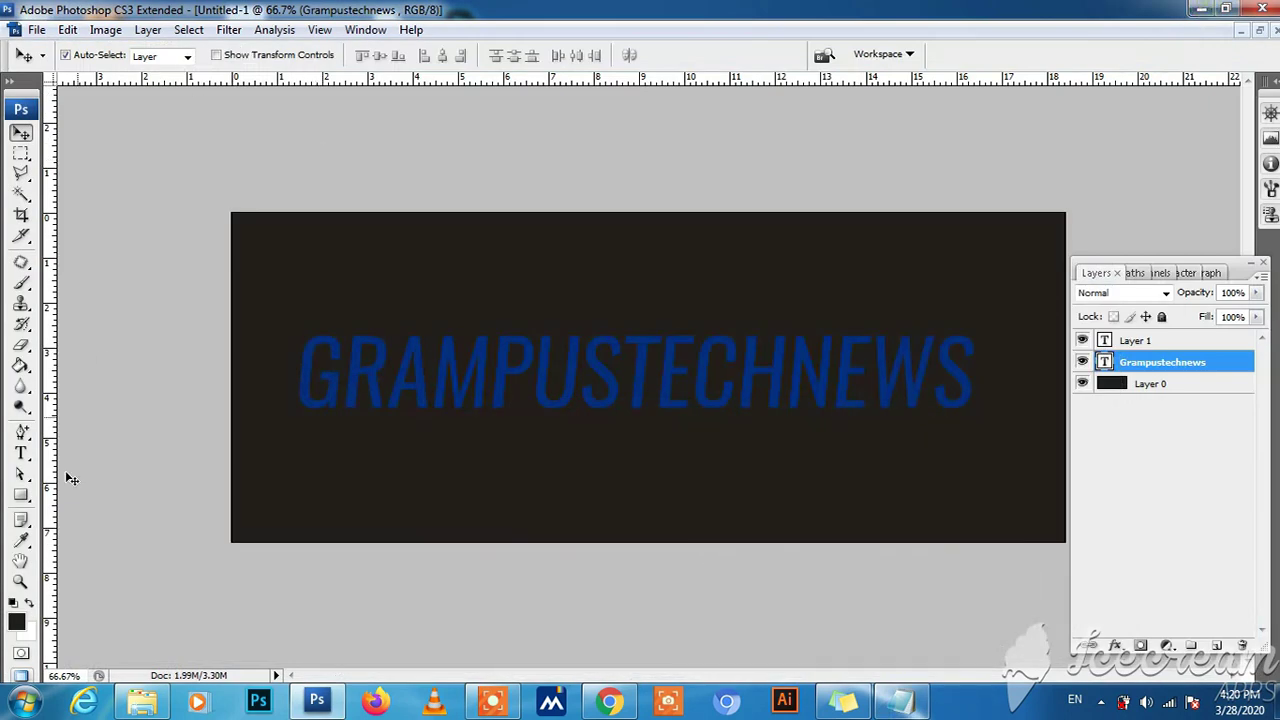
left_click(21, 453)
left_click(271, 55)
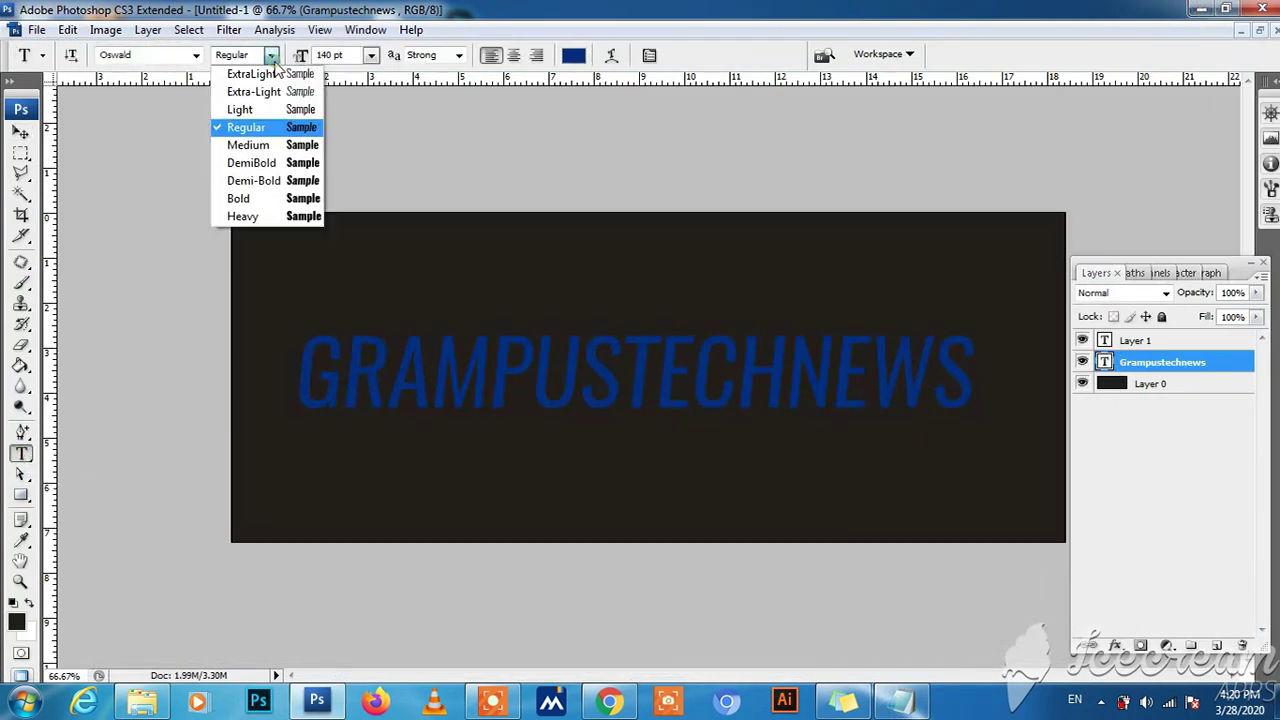
left_click(254, 180)
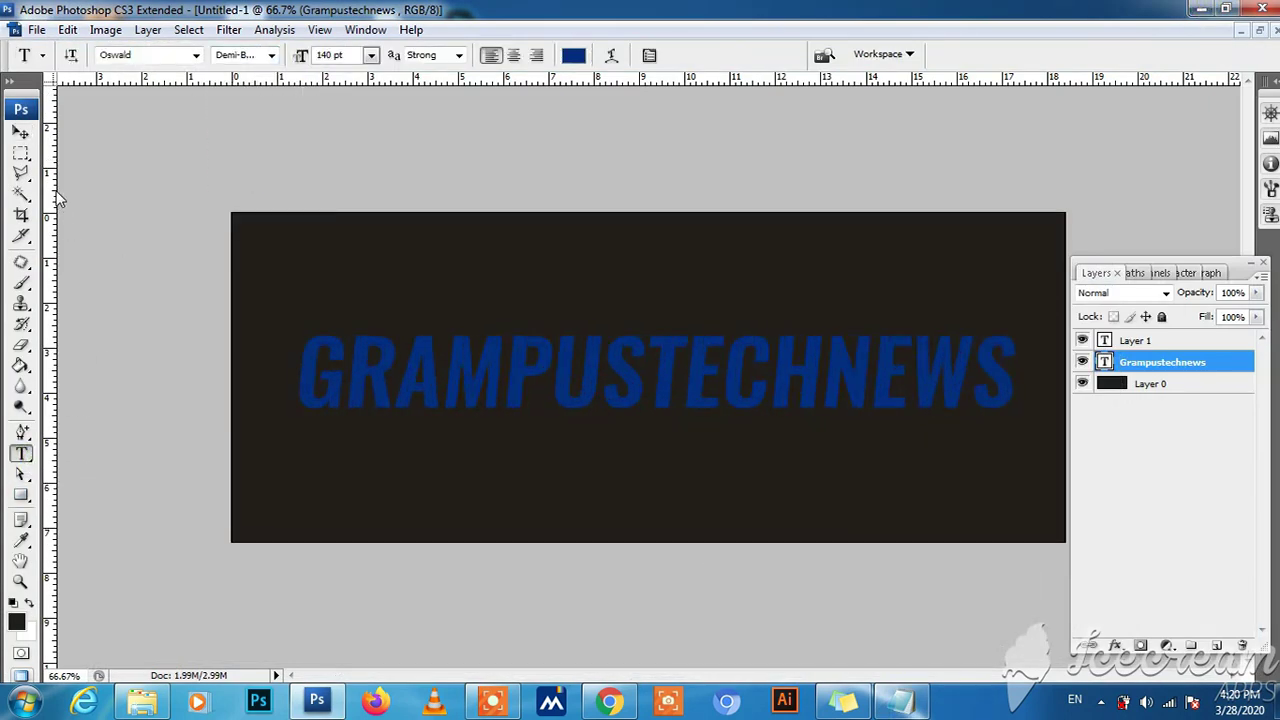
left_click(21, 132)
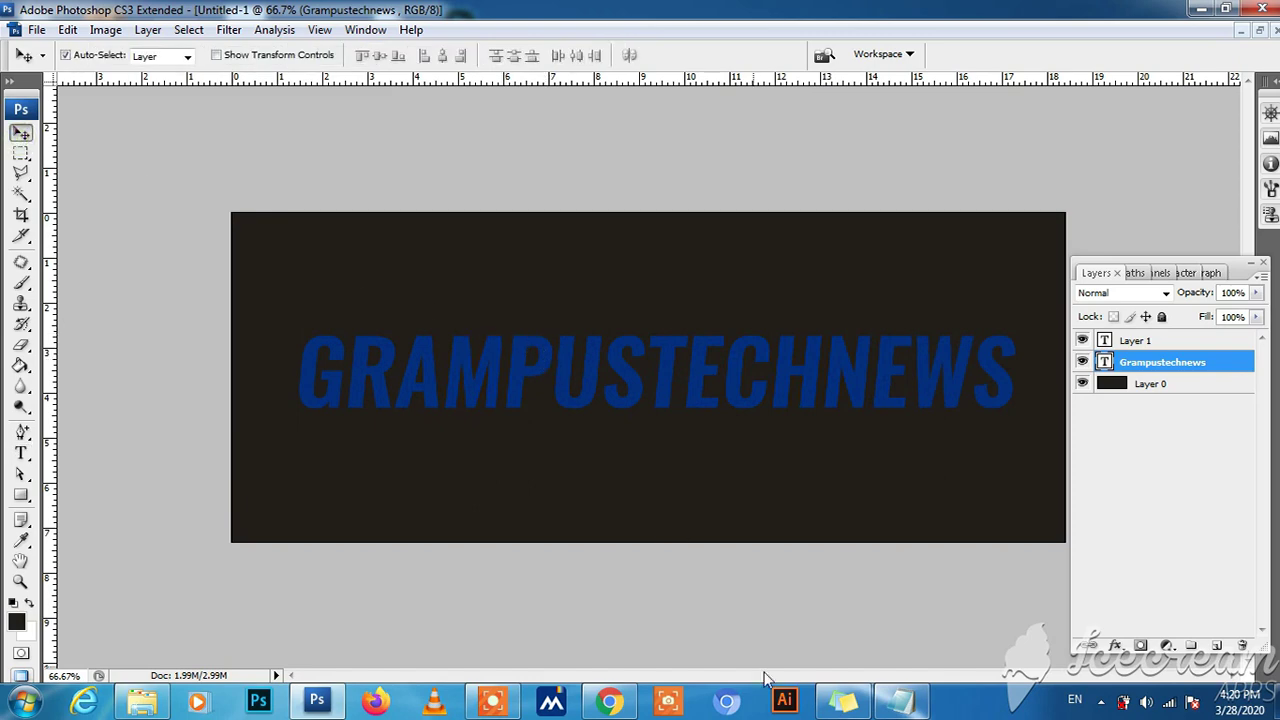
Step: Read Step 6 of the Notepad instructions and open the Grampustechnews layer's Layer Style settings in Photoshop
left_click(900, 700)
left_click(543, 438)
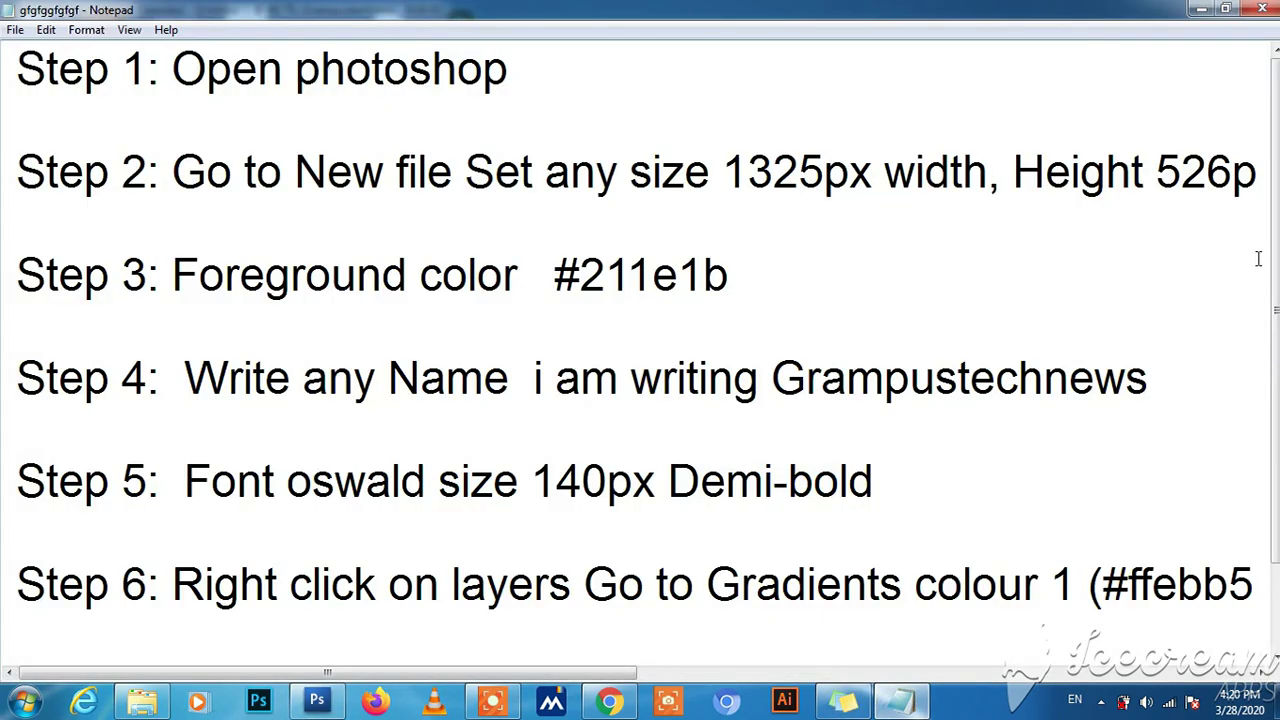
scroll(1268, 255, "down", 1)
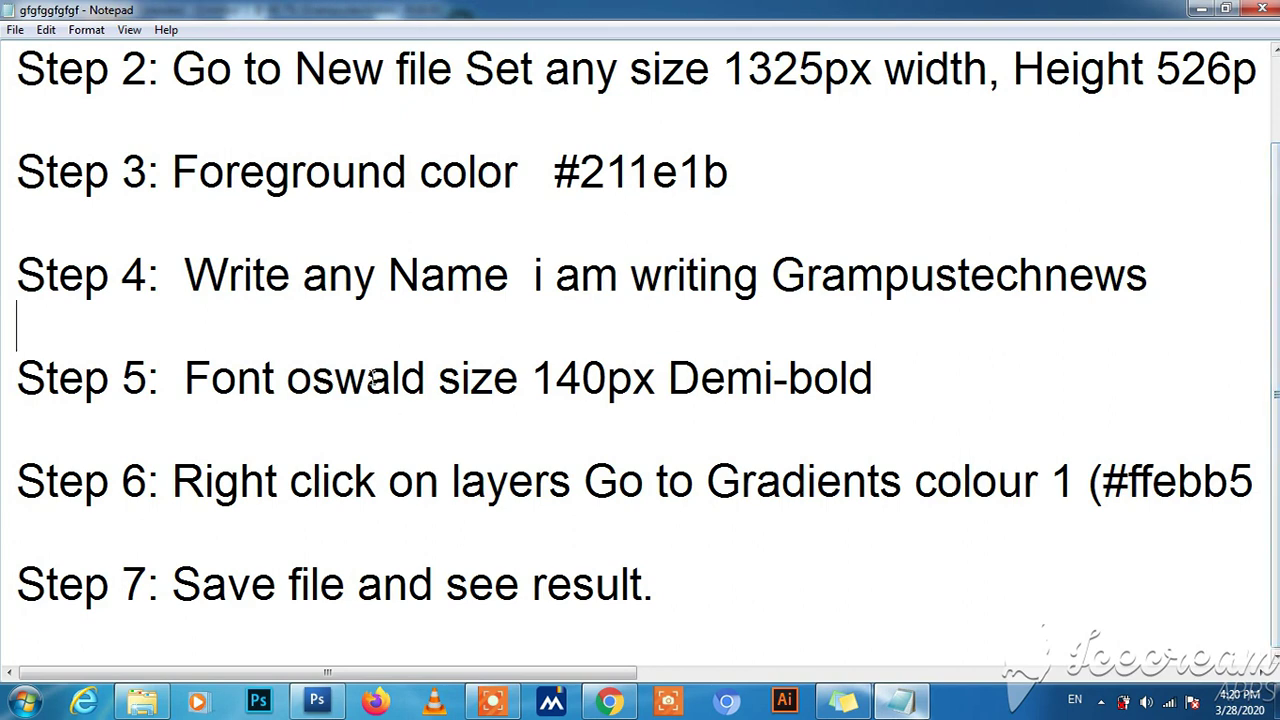
left_click(366, 378)
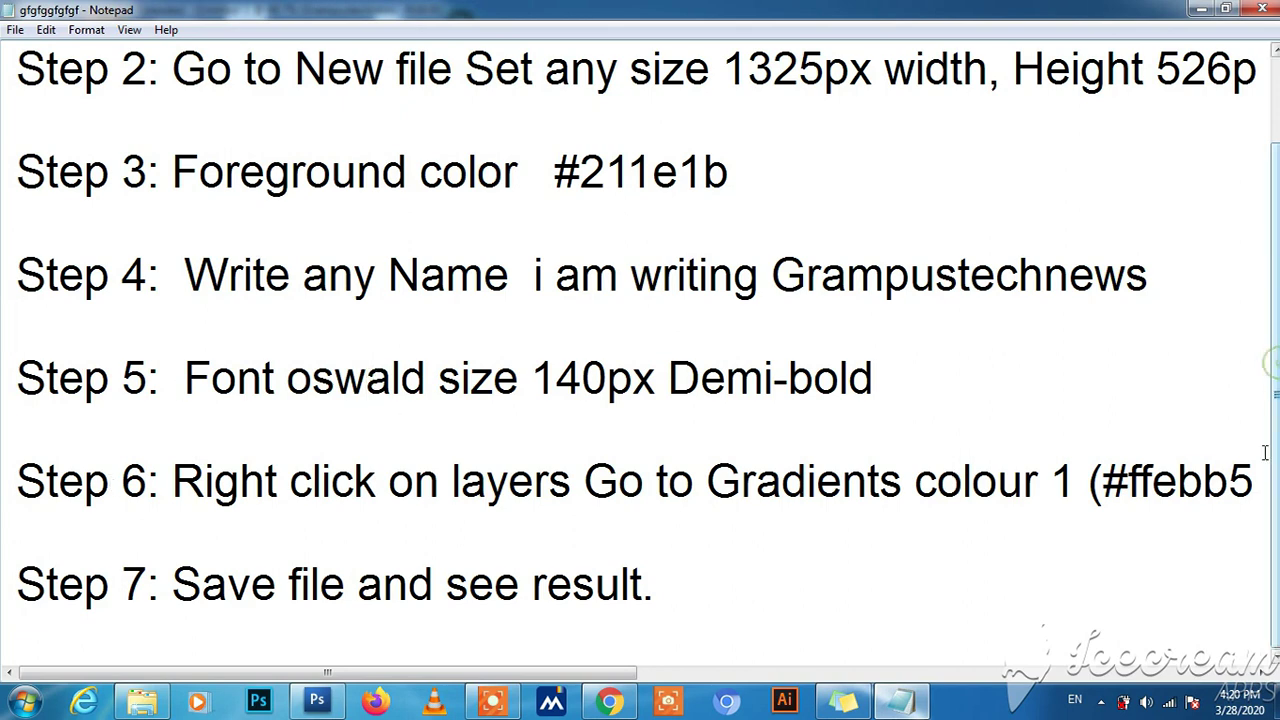
left_click_drag(172, 482, 571, 482)
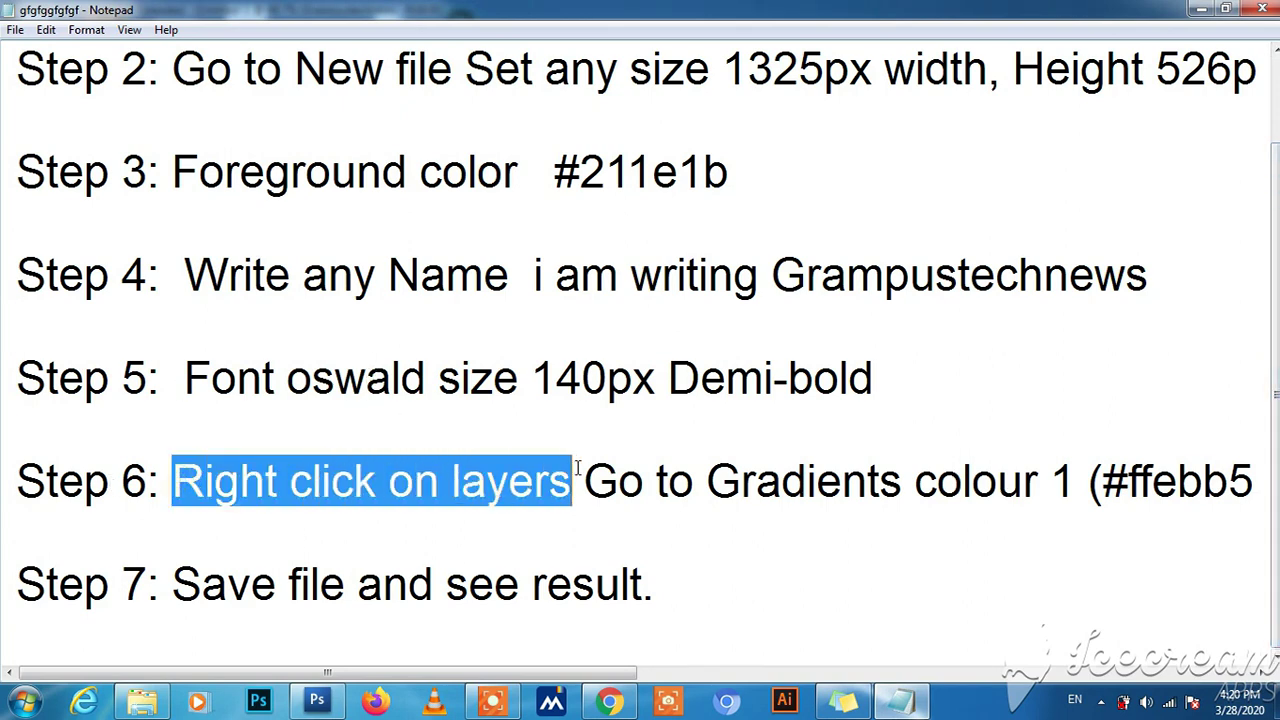
left_click(1201, 9)
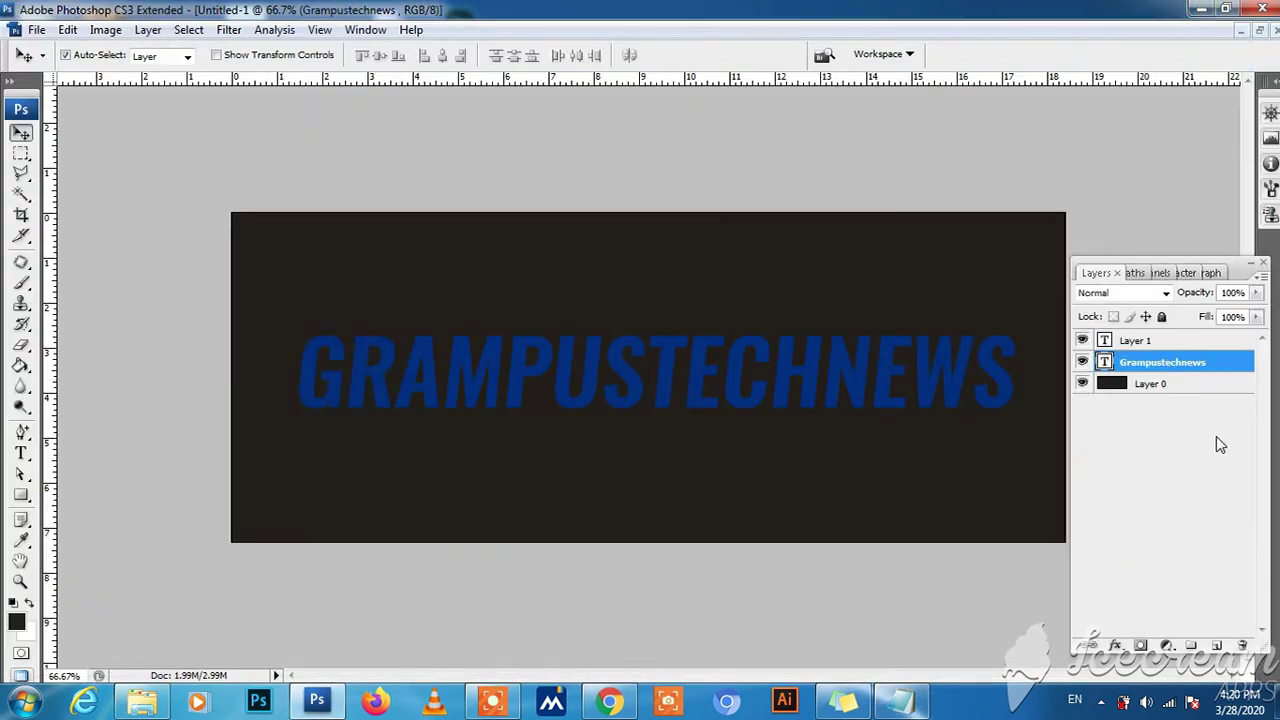
double_click(1220, 369)
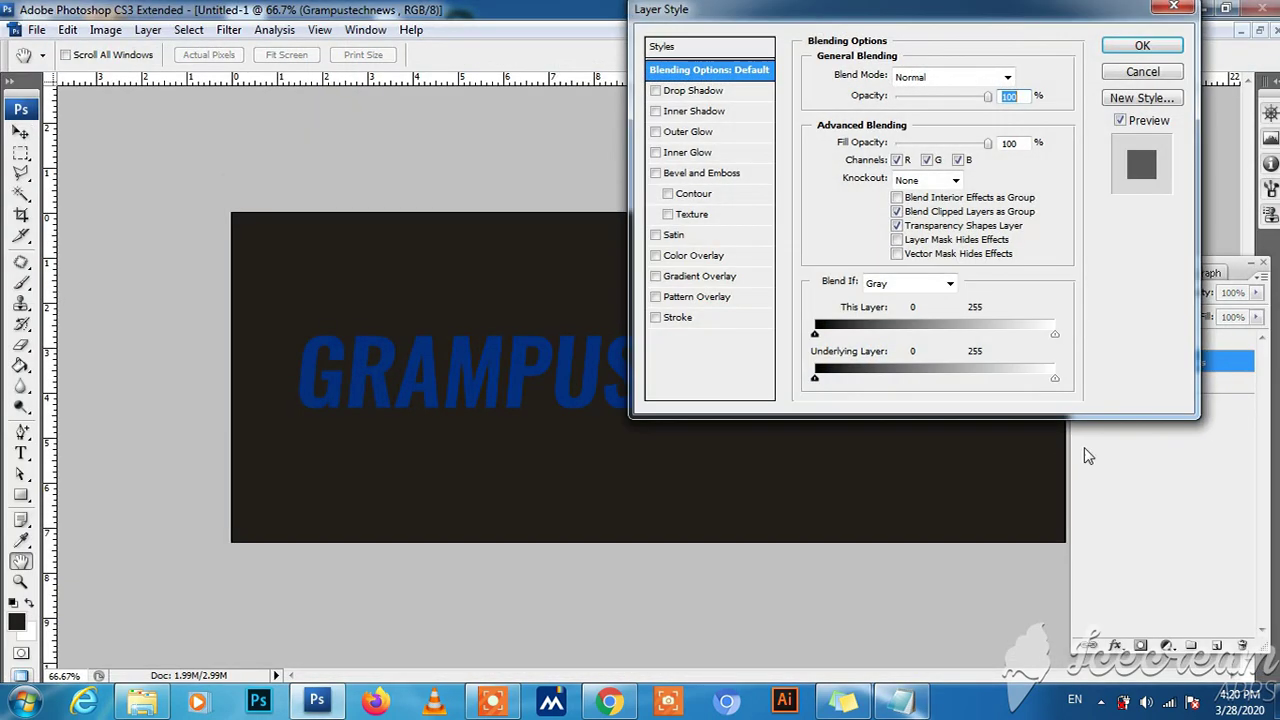
Step: Check the gradient instruction in Notepad and give the Grampustechnews layer a Gradient Overlay with a 0° angle
left_click(900, 701)
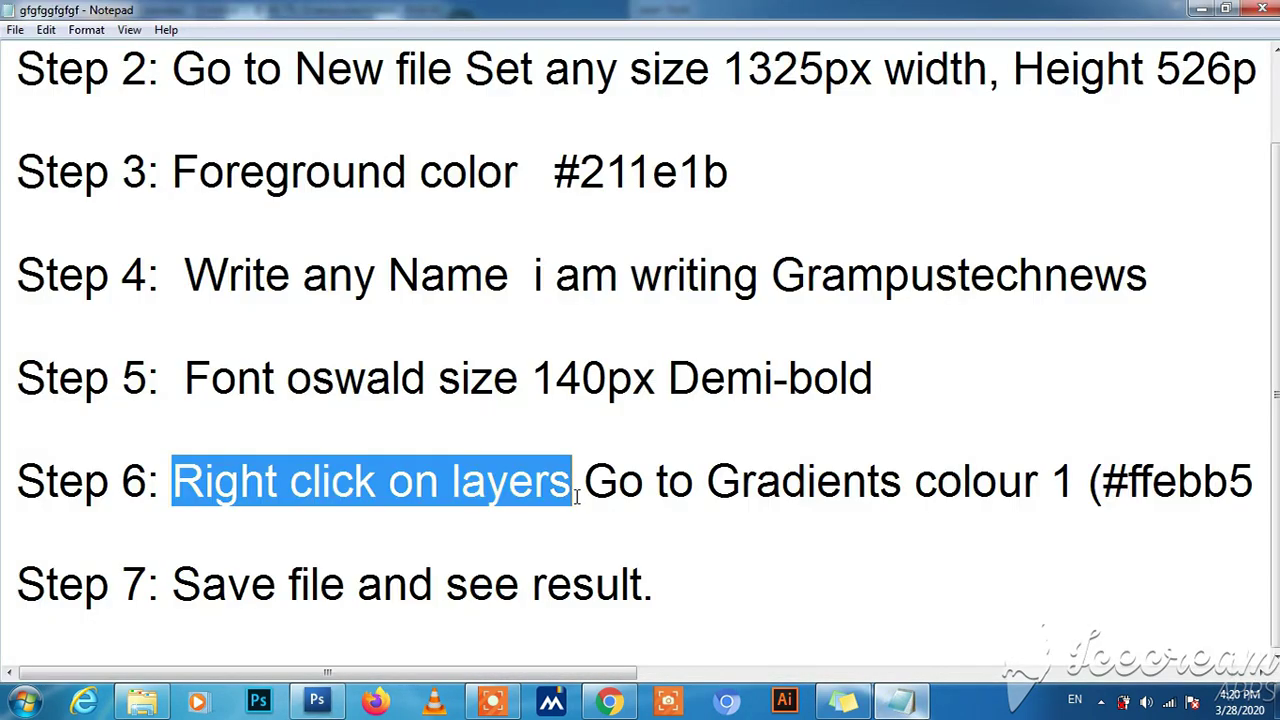
left_click_drag(576, 492, 914, 485)
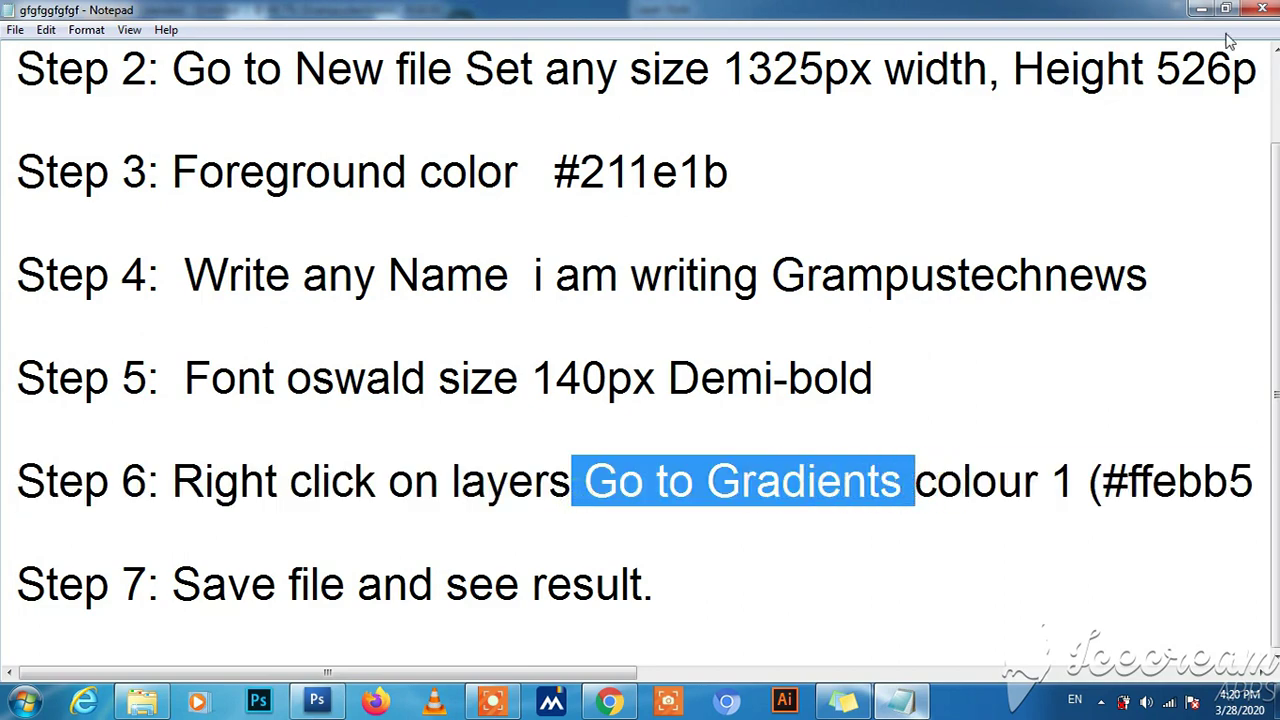
left_click(1201, 9)
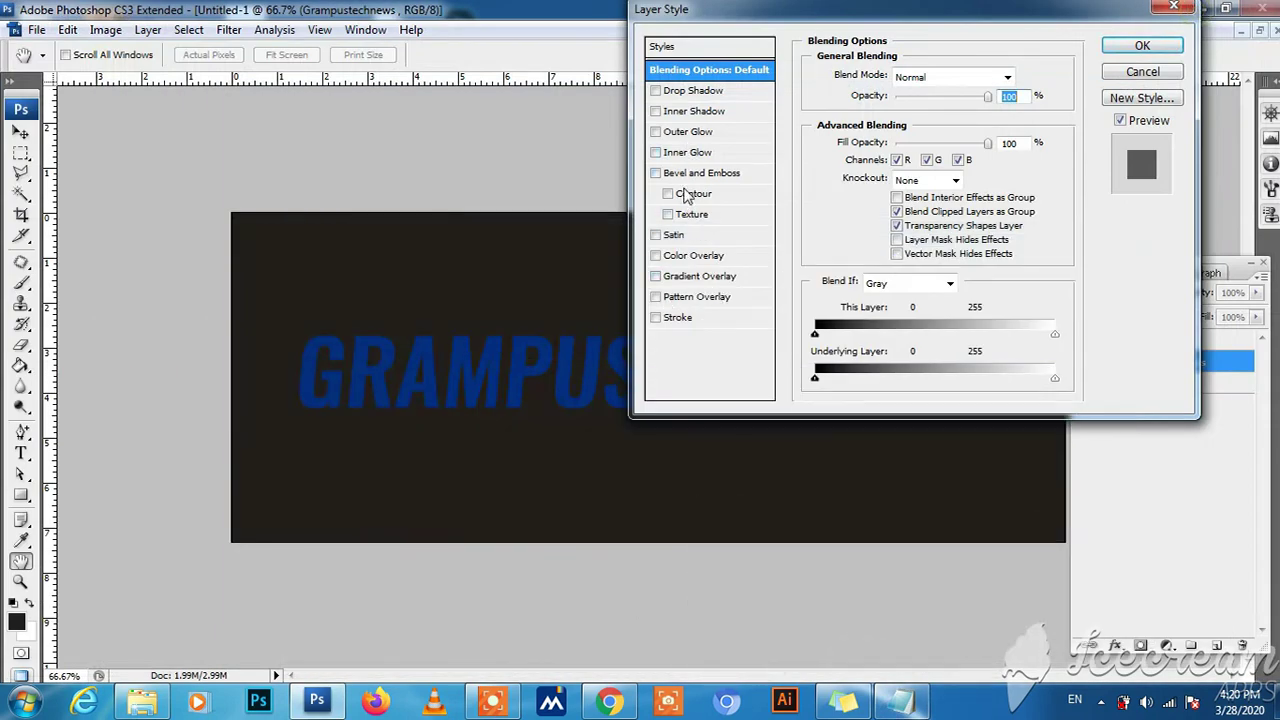
left_click(680, 280)
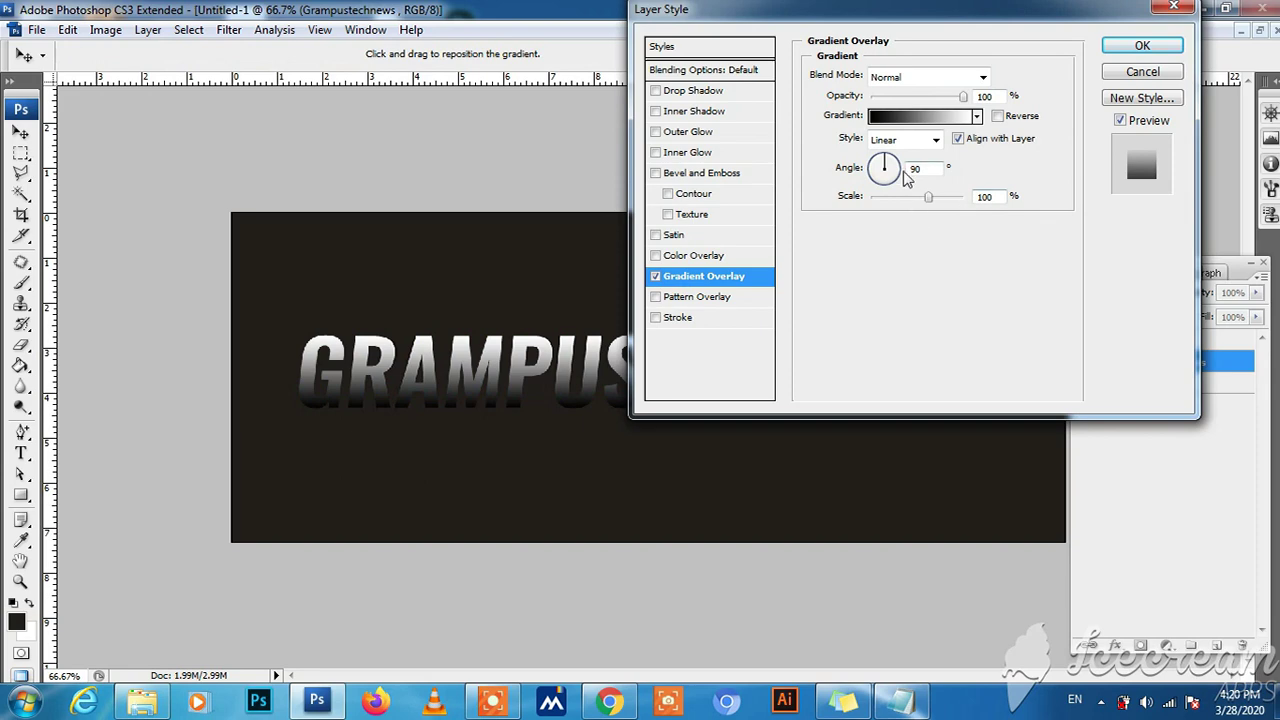
left_click(899, 171)
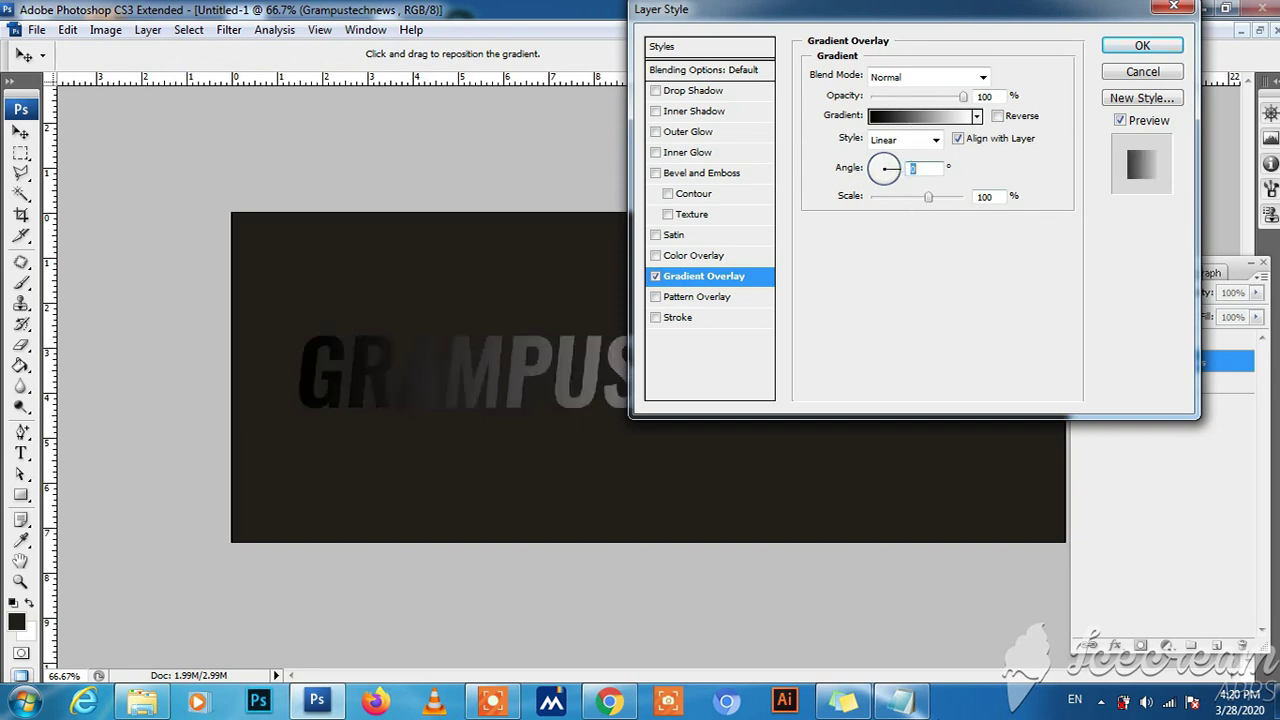
Step: Build the overlay gradient from the Blue, Yellow, Blue preset with an added dark stop at 42% and the blue stops at both ends
left_click(928, 119)
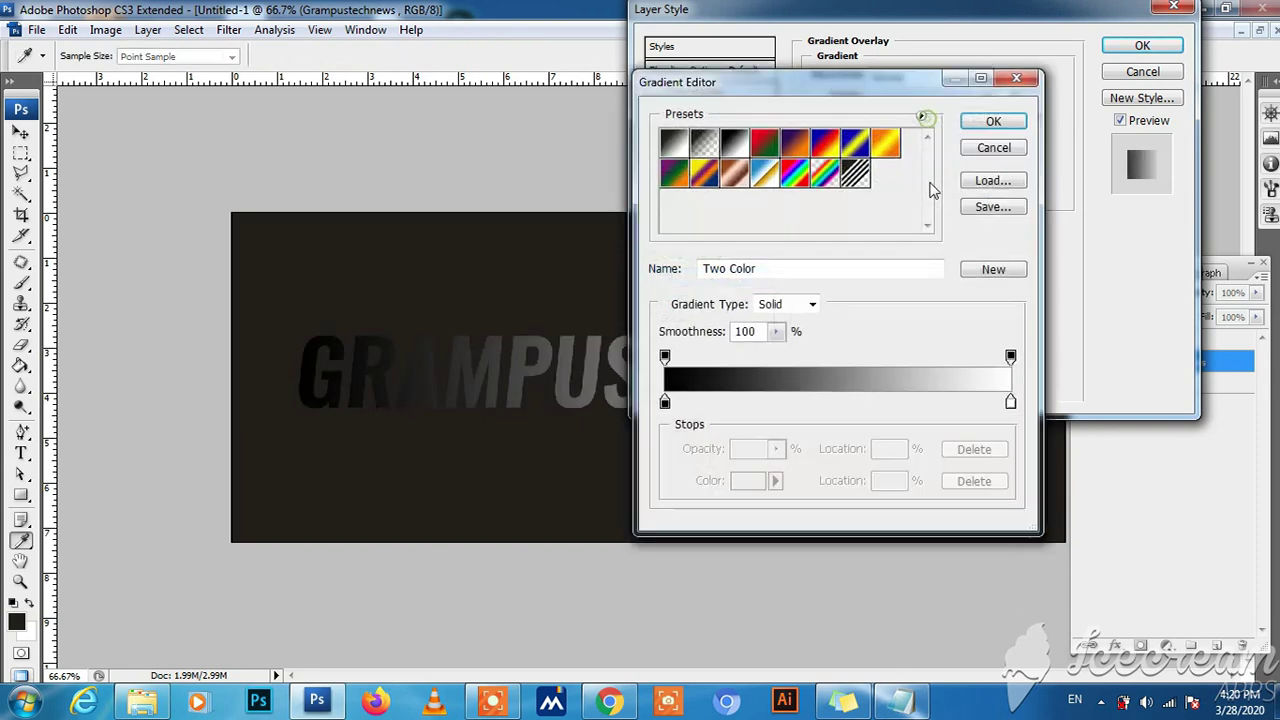
left_click(857, 150)
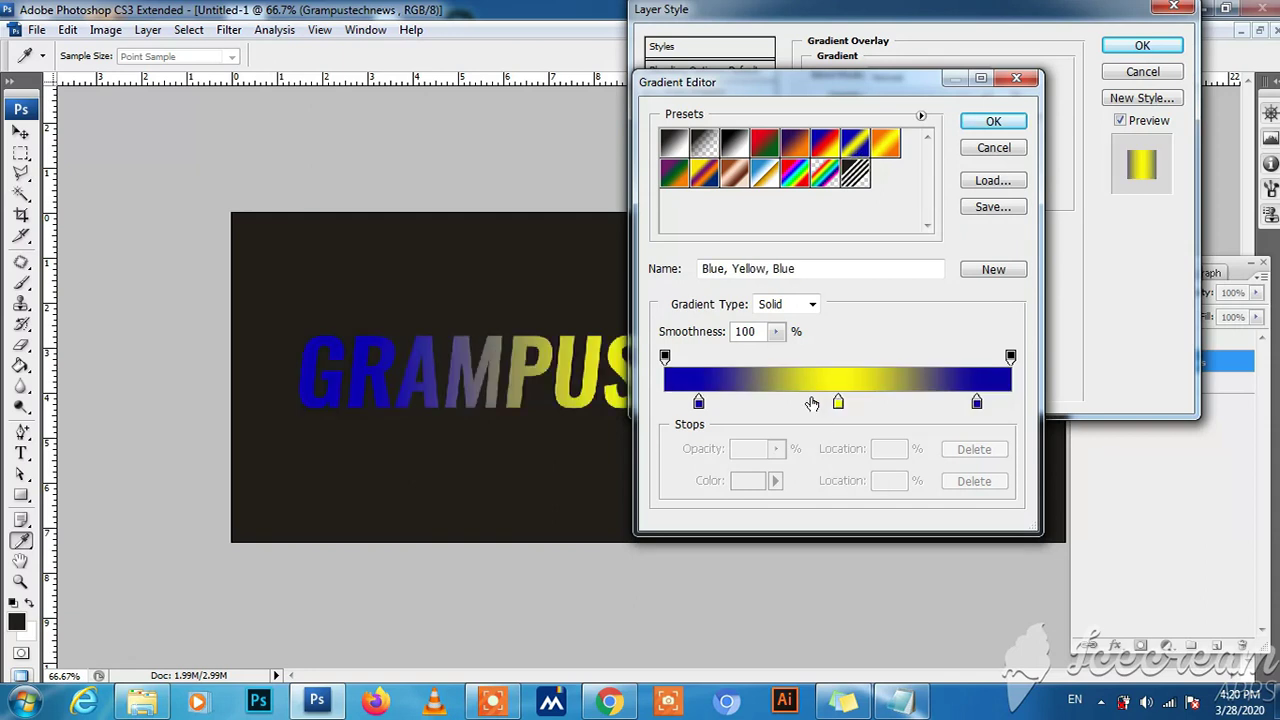
left_click(812, 402)
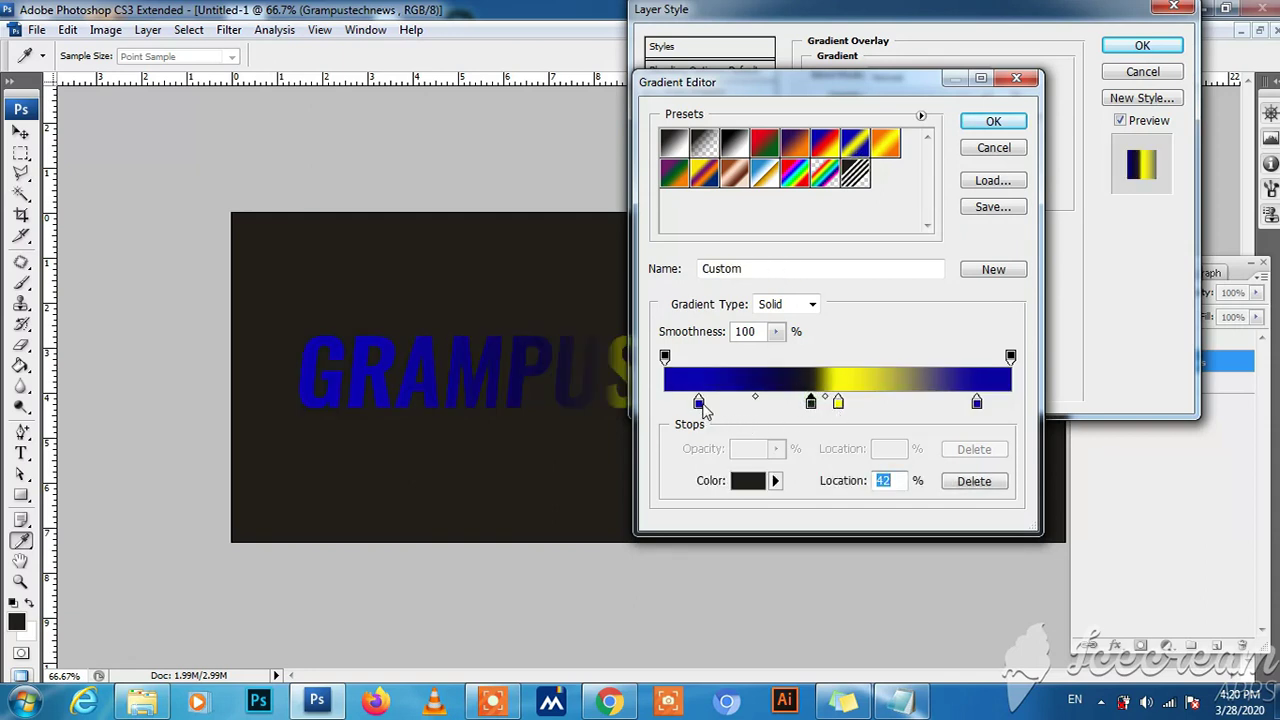
left_click_drag(700, 402, 665, 402)
left_click_drag(840, 402, 902, 404)
left_click_drag(979, 404, 1039, 410)
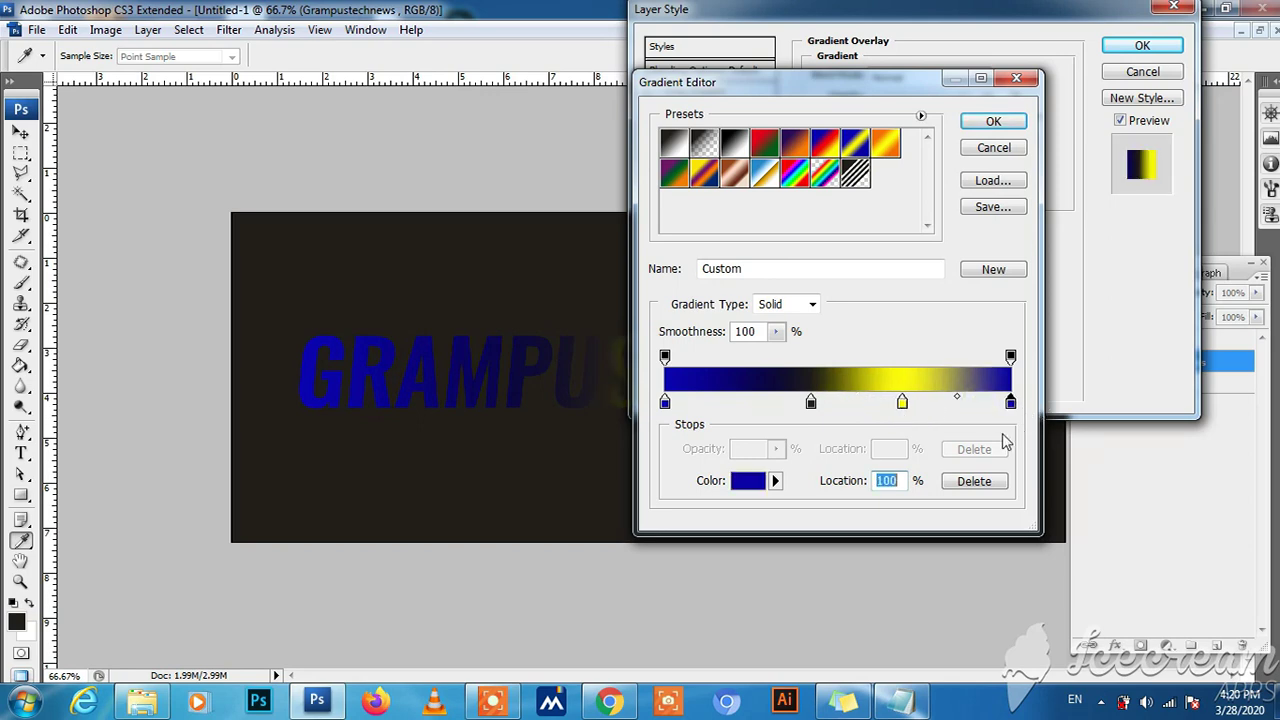
Step: Switch to Notepad and copy the colour 1 code ffebb5 from the Step 6 instruction
left_click(912, 700)
left_click_drag(838, 504, 835, 530)
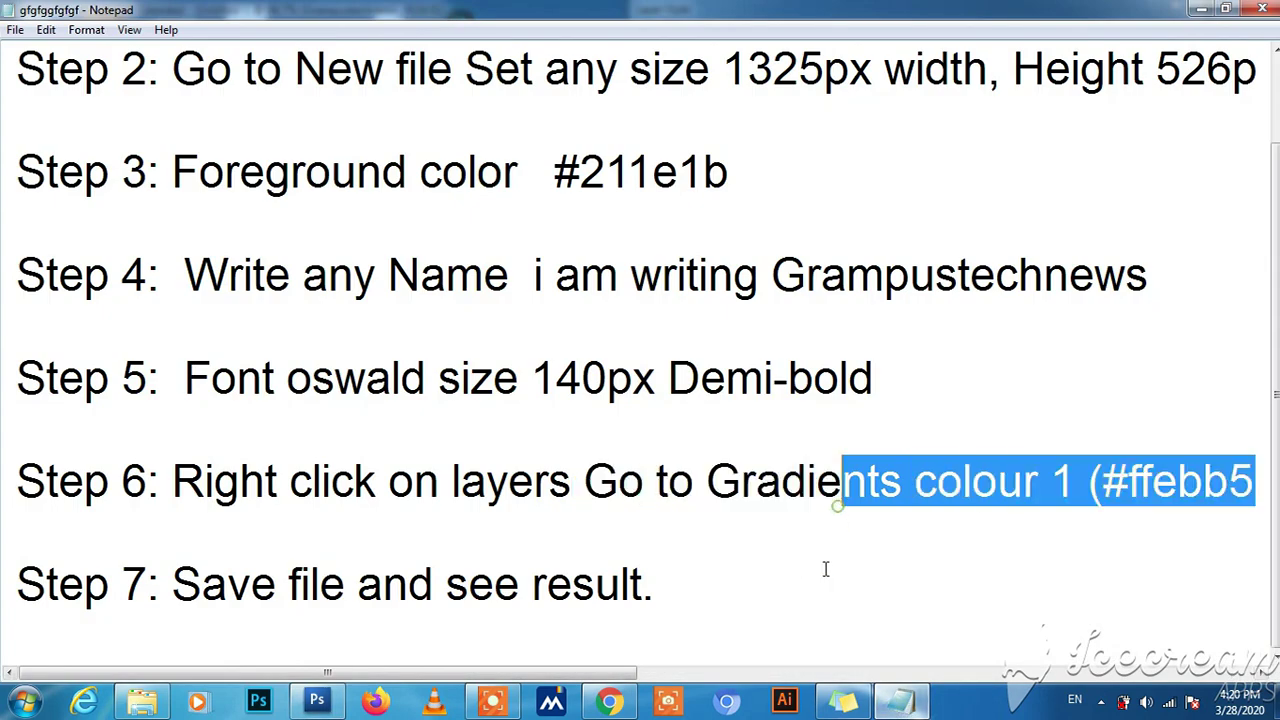
left_click_drag(645, 676, 819, 672)
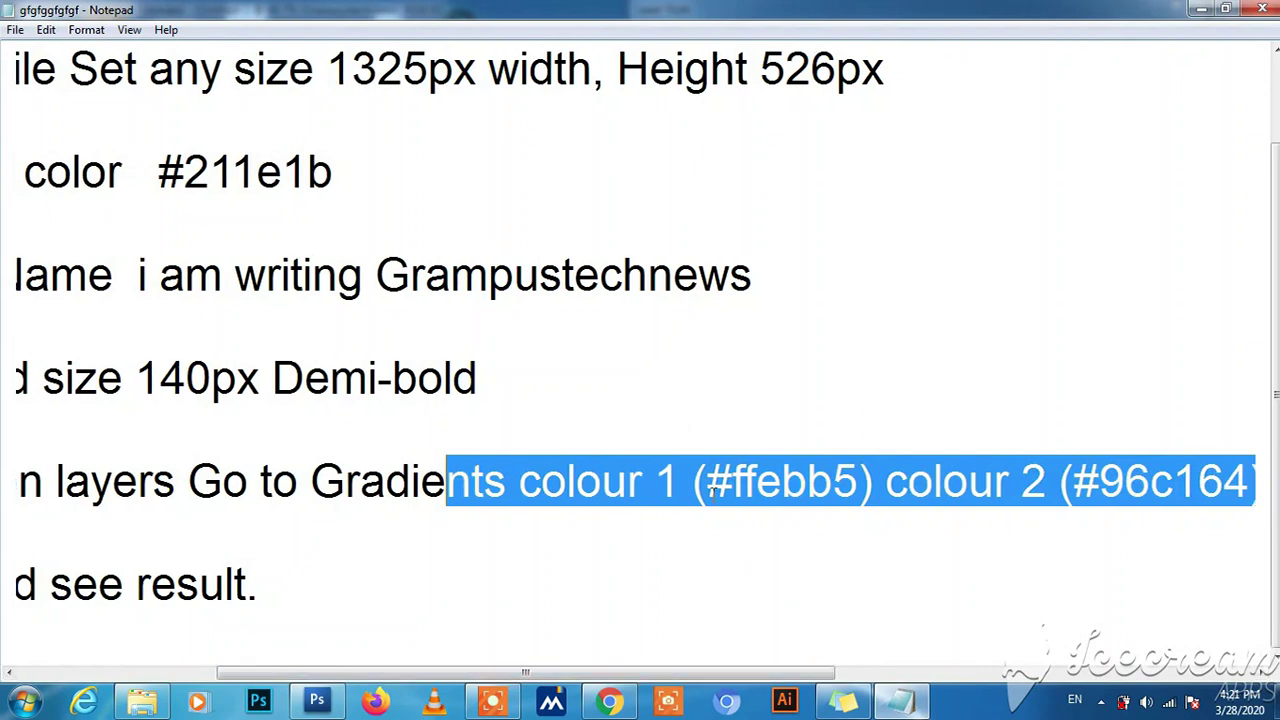
left_click(708, 485)
left_click_drag(511, 483, 733, 482)
key("ctrl+c")
left_click(858, 485)
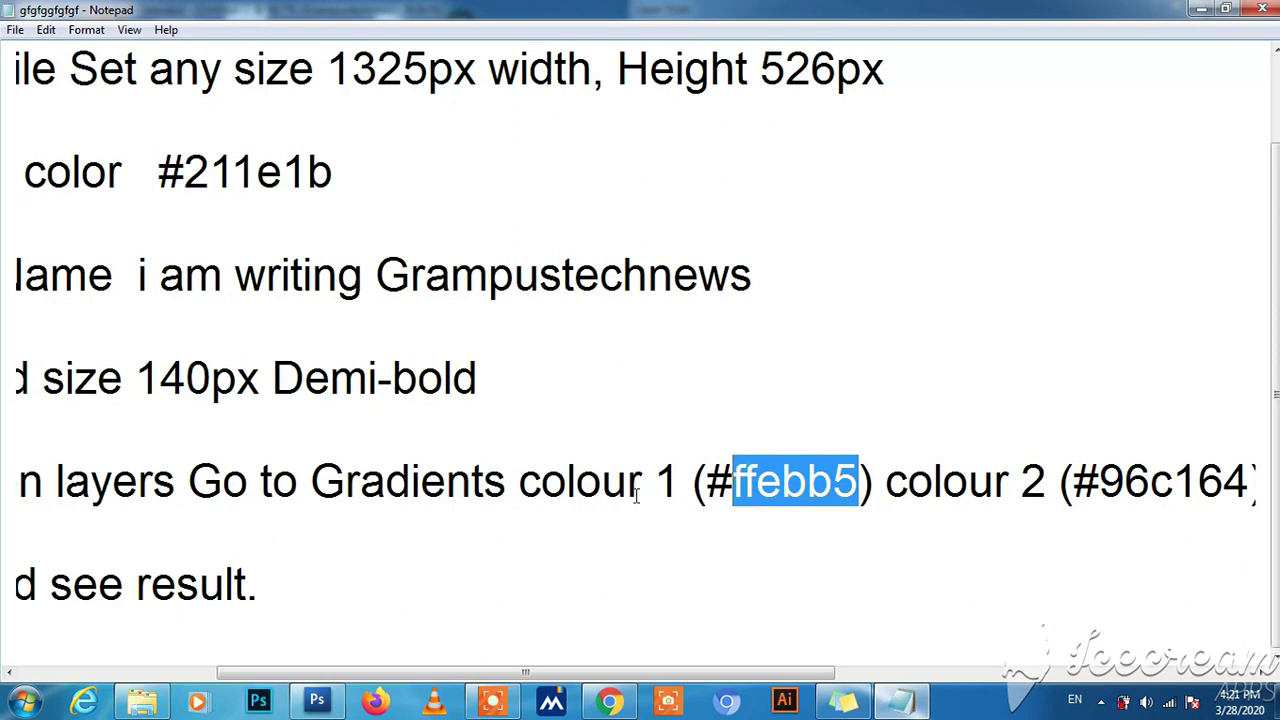
left_click_drag(652, 481, 885, 482)
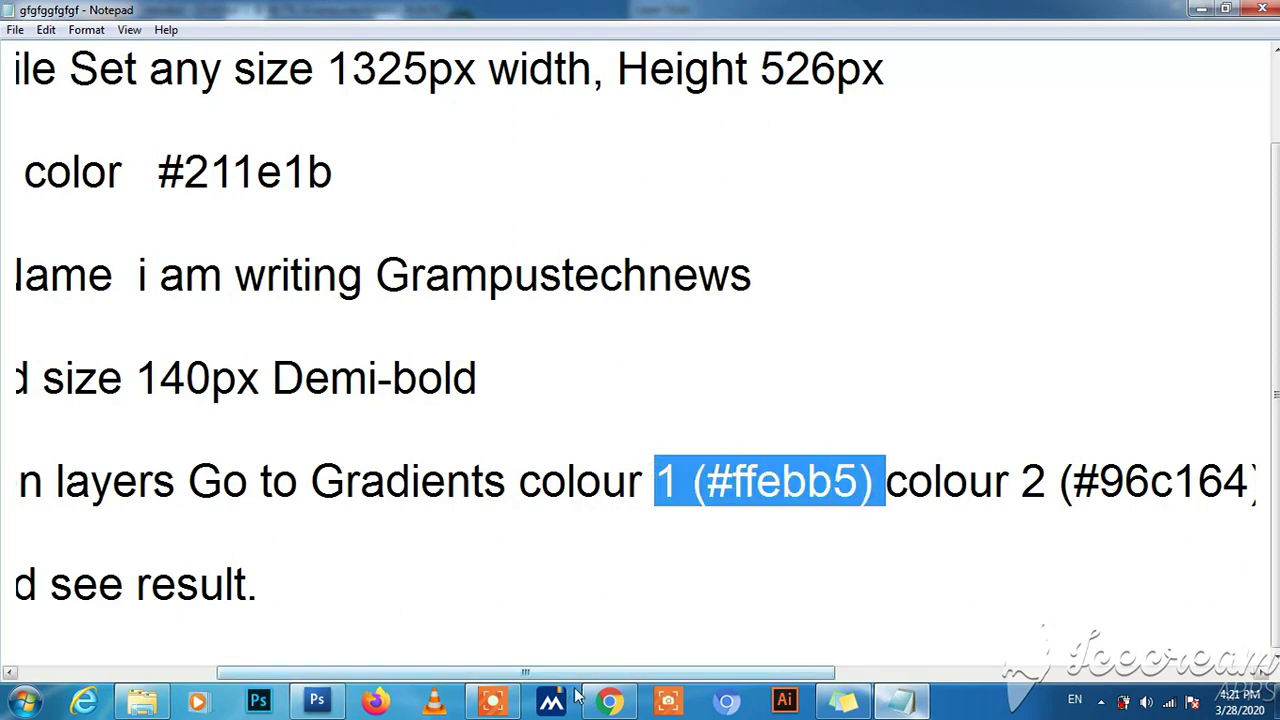
Step: Return to Photoshop and set the color of the gradient stop at 100% to the copied code ffebb5
left_click(338, 699)
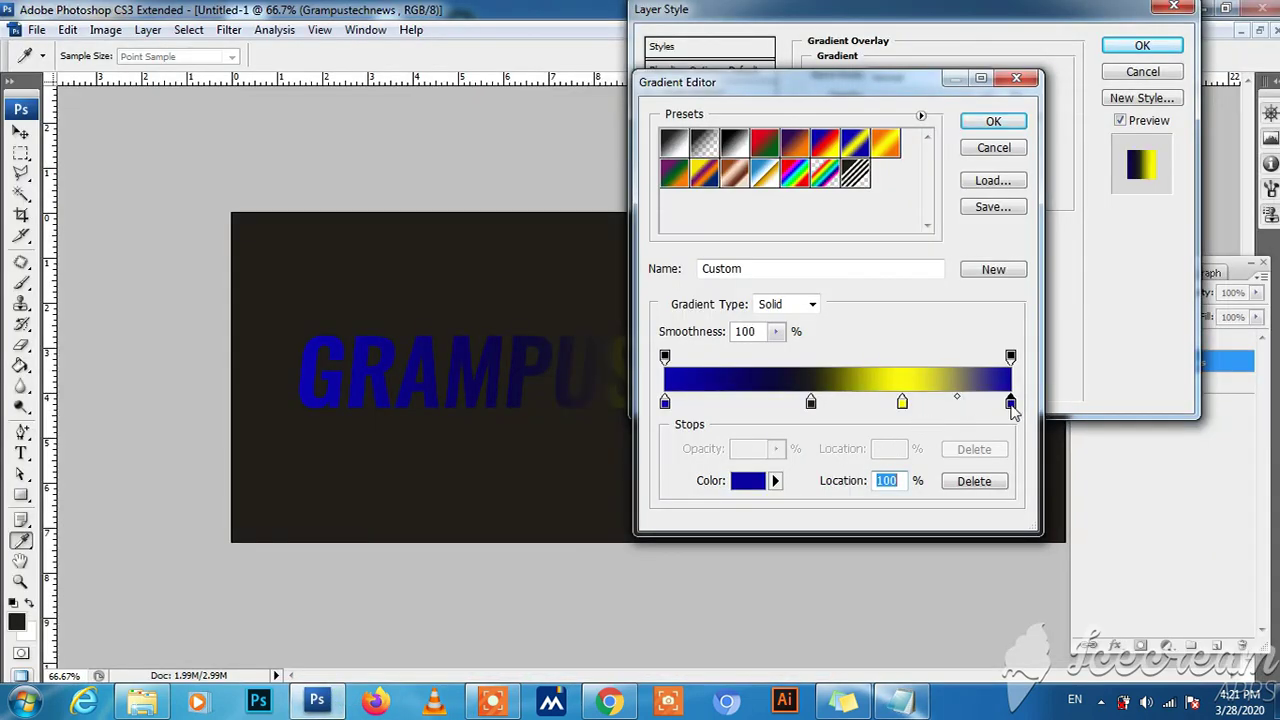
double_click(1010, 402)
left_click(1051, 667)
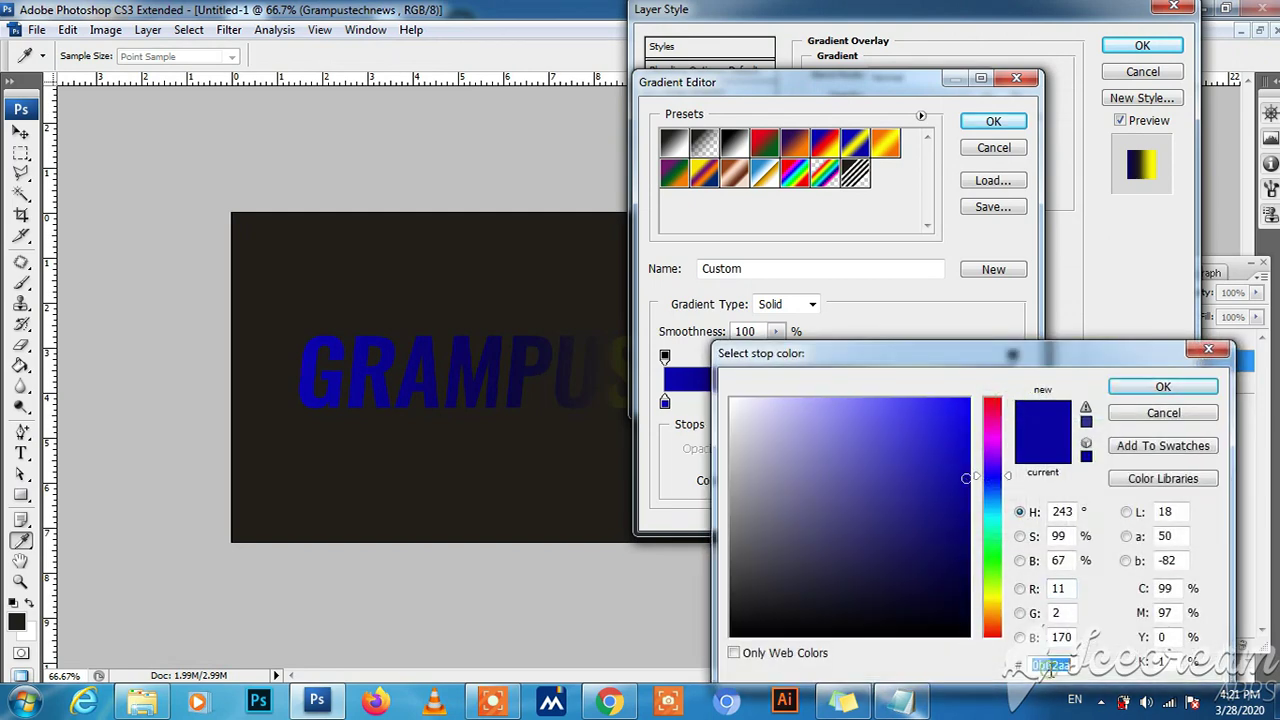
key("ctrl+v")
left_click(1152, 392)
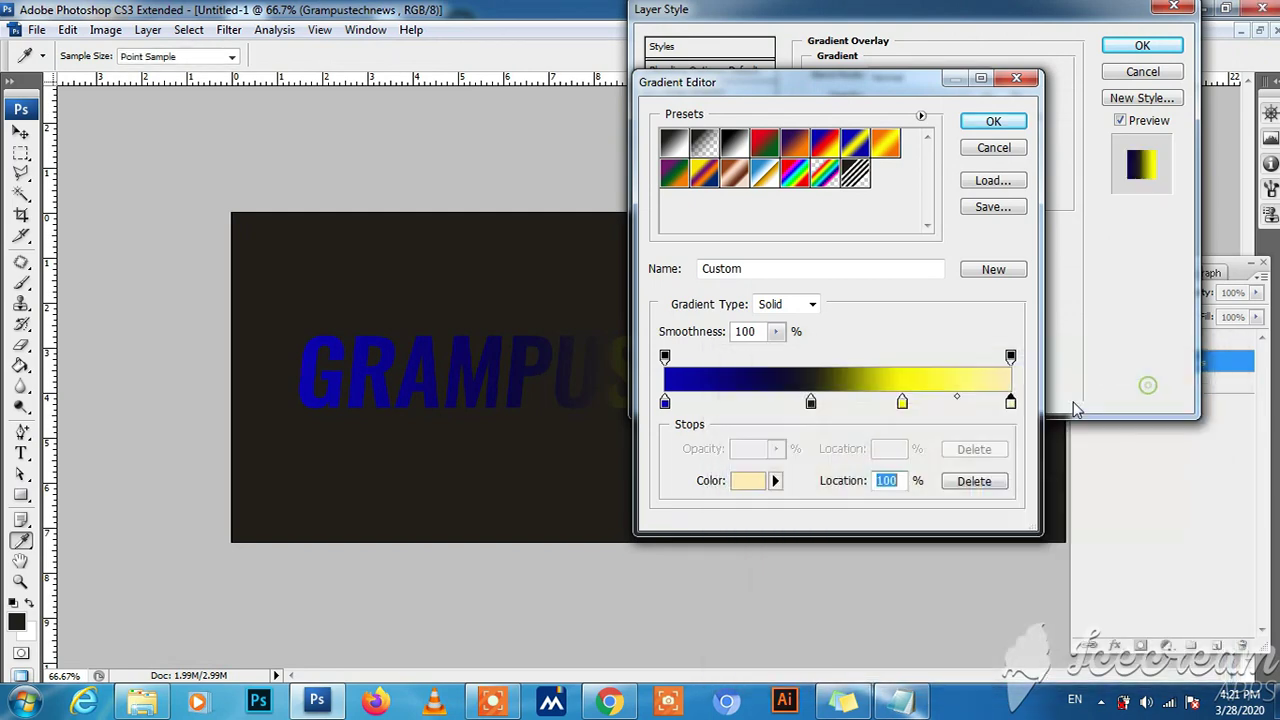
Step: Copy the colour 2 code 96c164 from the Notepad instructions and apply it to the yellow gradient stop at 68% in Photoshop
double_click(902, 401)
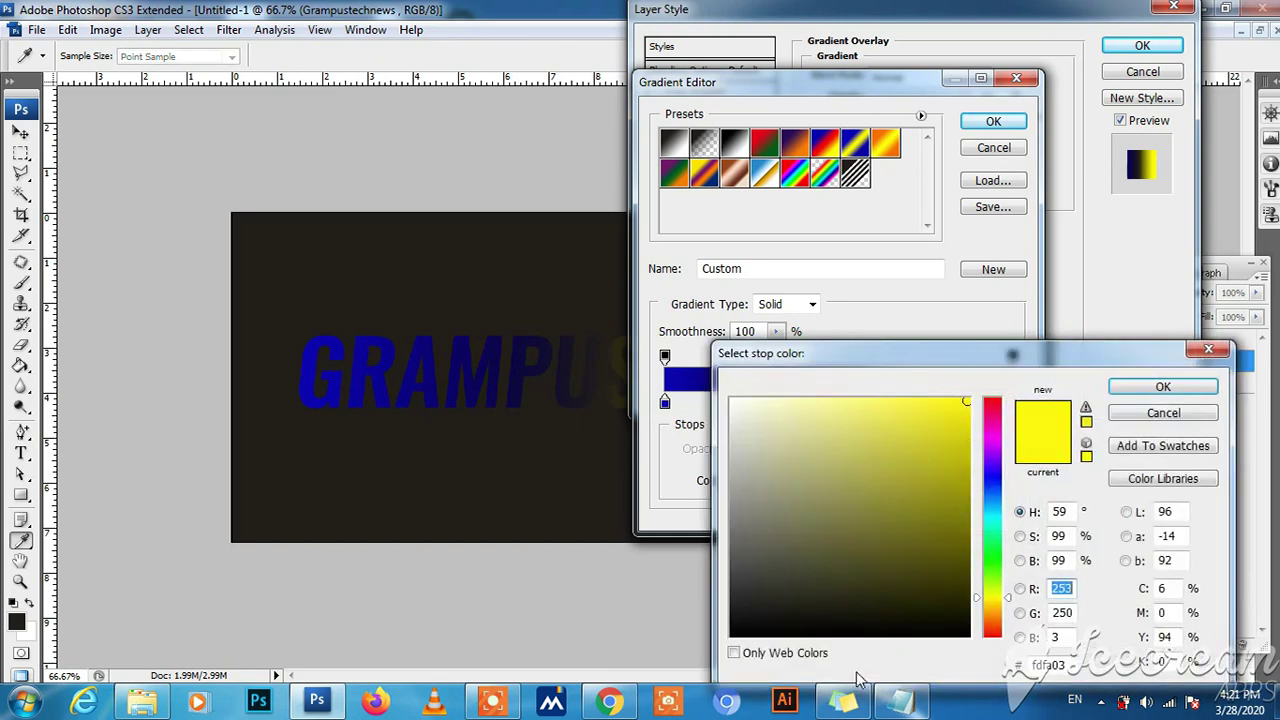
left_click(900, 700)
left_click_drag(525, 672, 661, 672)
left_click_drag(616, 481, 832, 483)
key("ctrl+c")
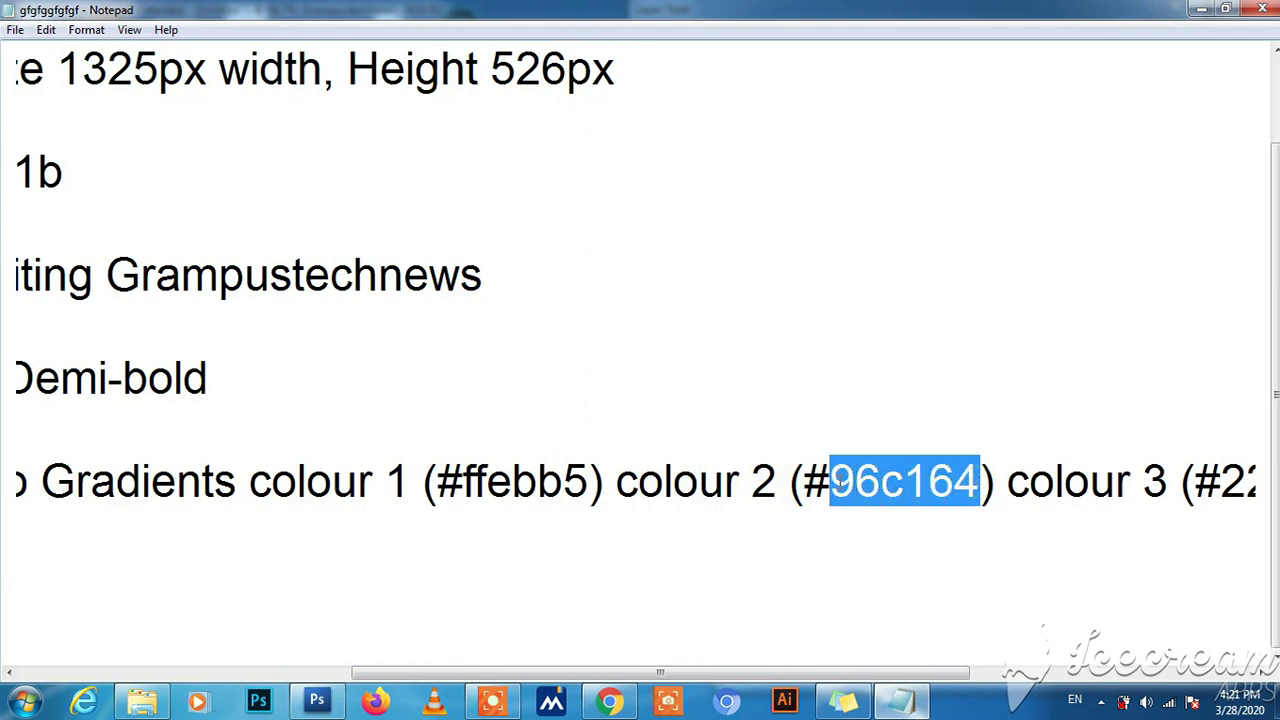
left_click(1201, 9)
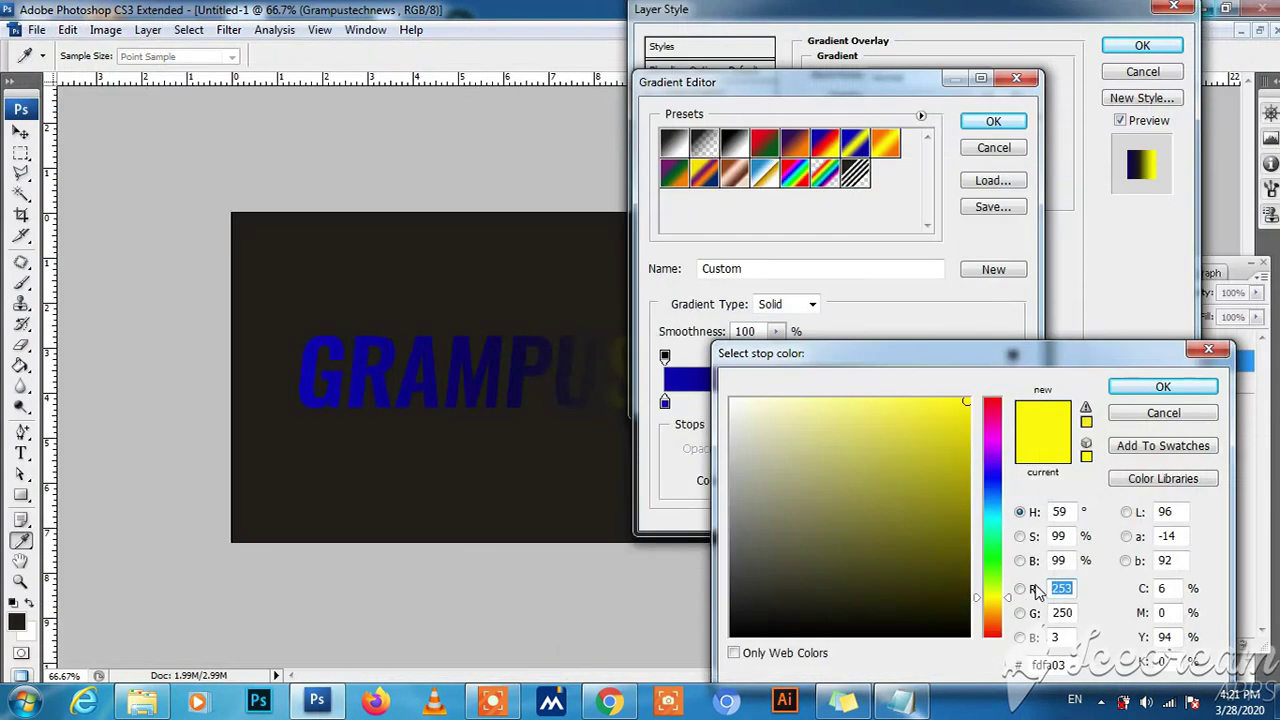
double_click(1050, 664)
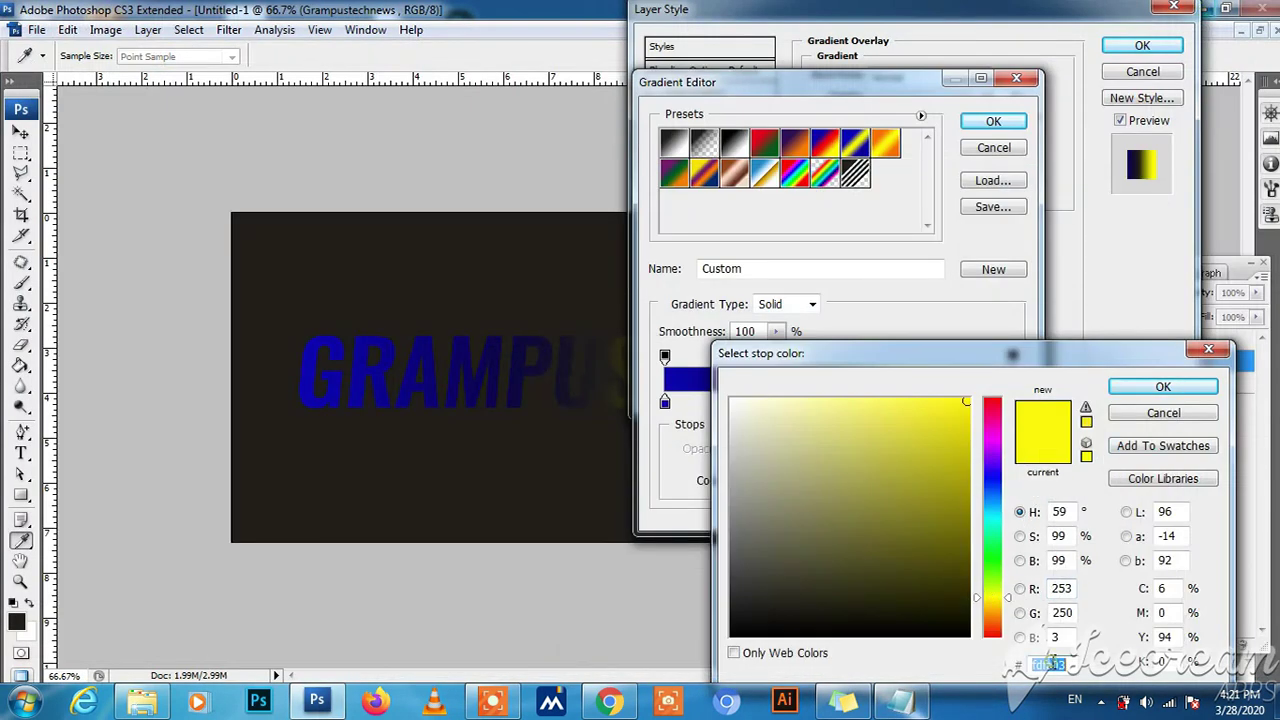
key("ctrl+v")
left_click(1163, 388)
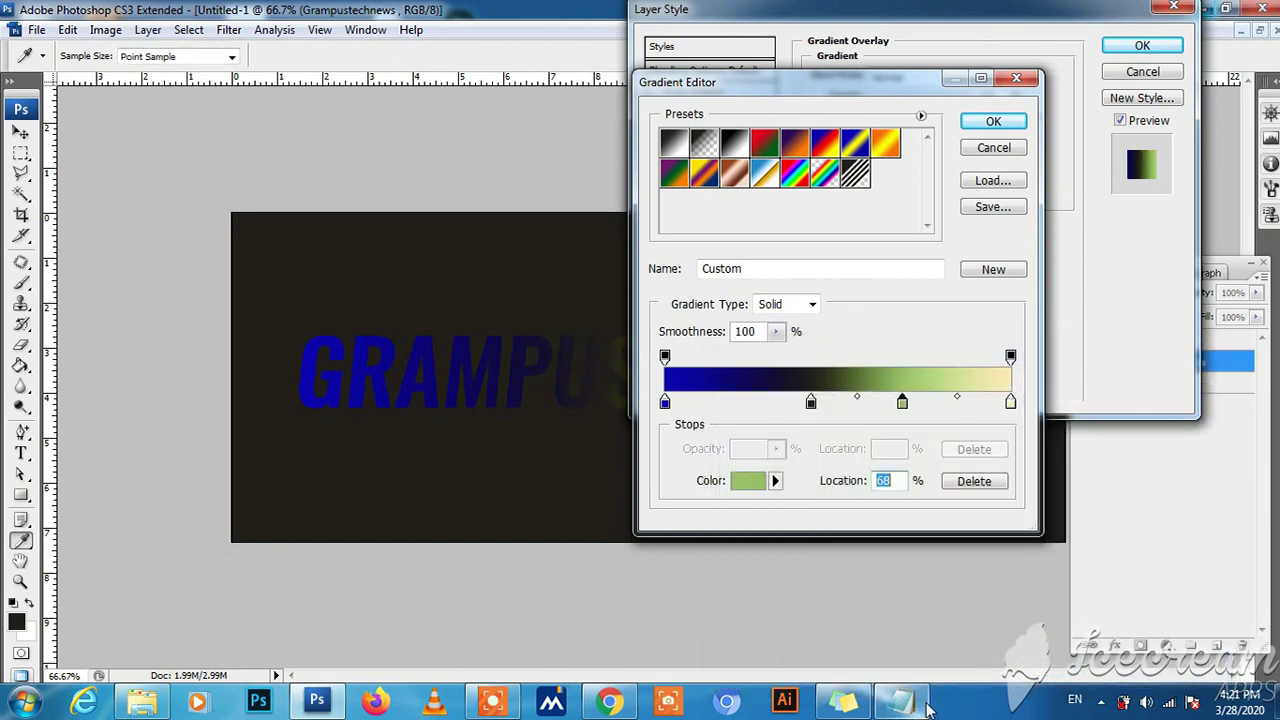
Step: Switch to Notepad and copy the colour 3 code 229780 from the gradient instruction
left_click(900, 700)
left_click_drag(900, 672, 1085, 672)
left_click(1000, 483)
left_click_drag(1000, 483, 695, 483)
left_click(822, 483)
left_click_drag(1003, 483, 855, 485)
key("ctrl+c")
left_click(1201, 9)
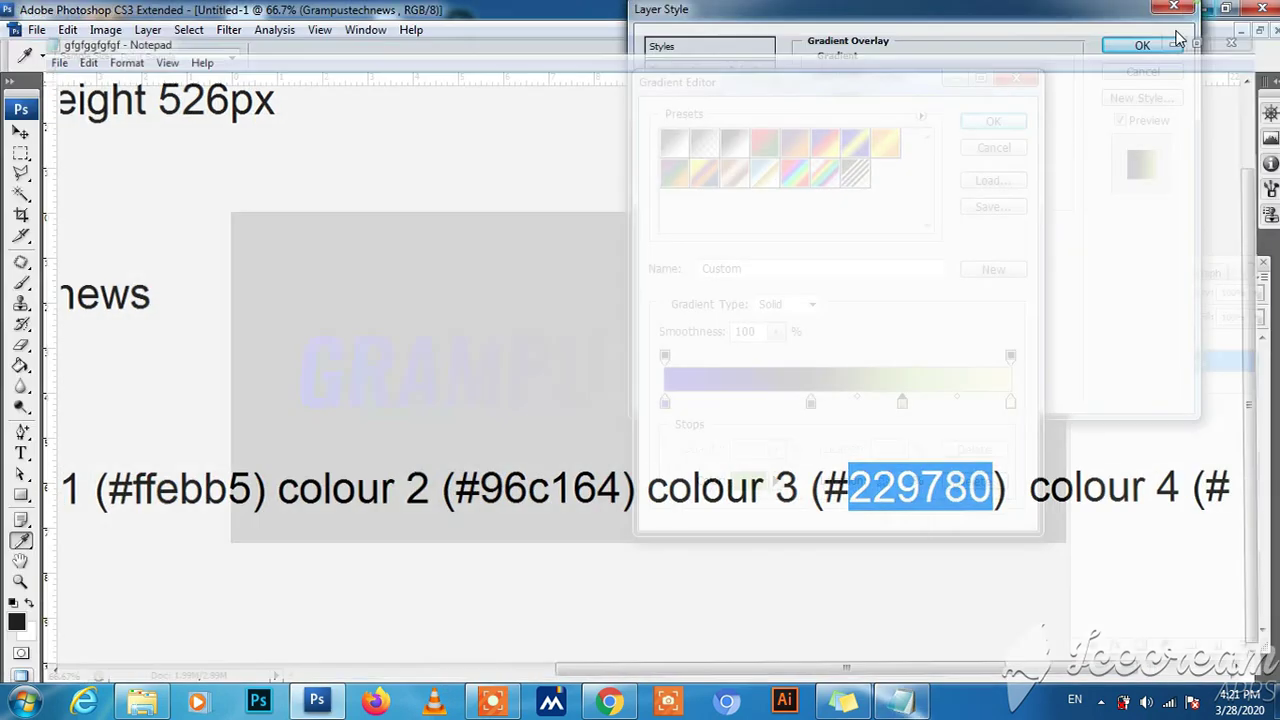
Step: Set the color of the dark gradient stop at 42% to the copied code 229780
double_click(811, 402)
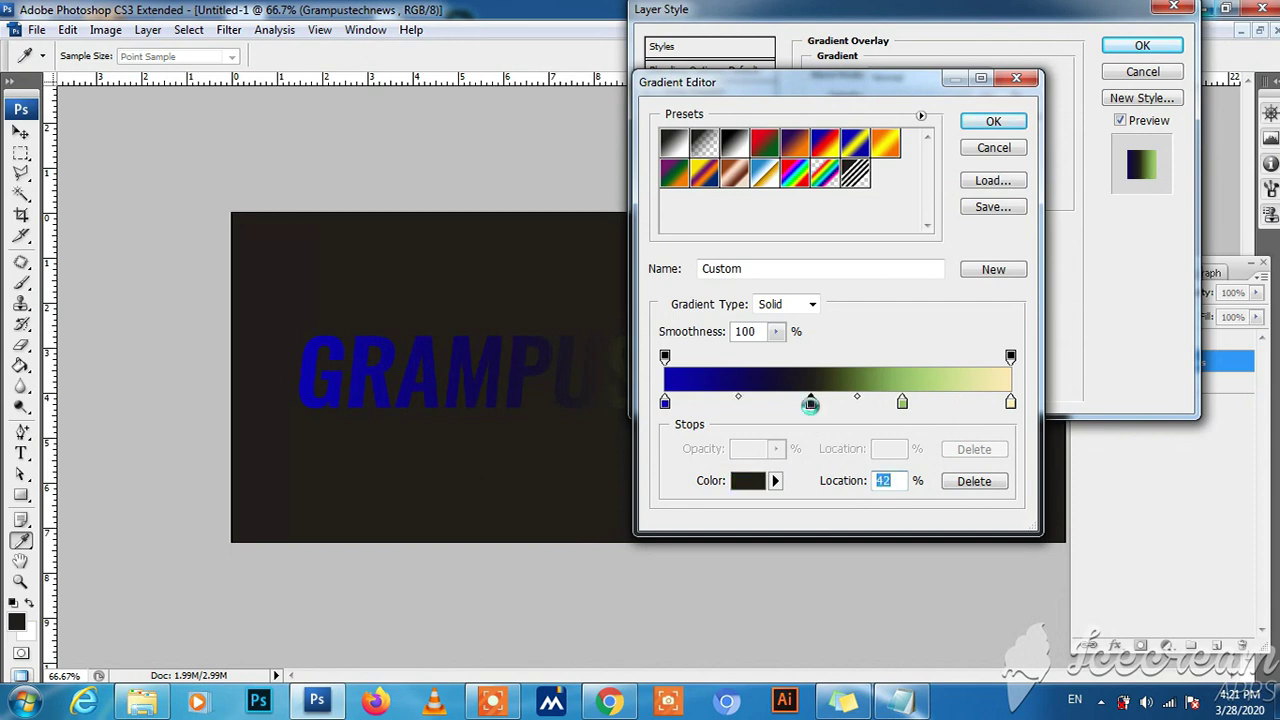
double_click(1055, 665)
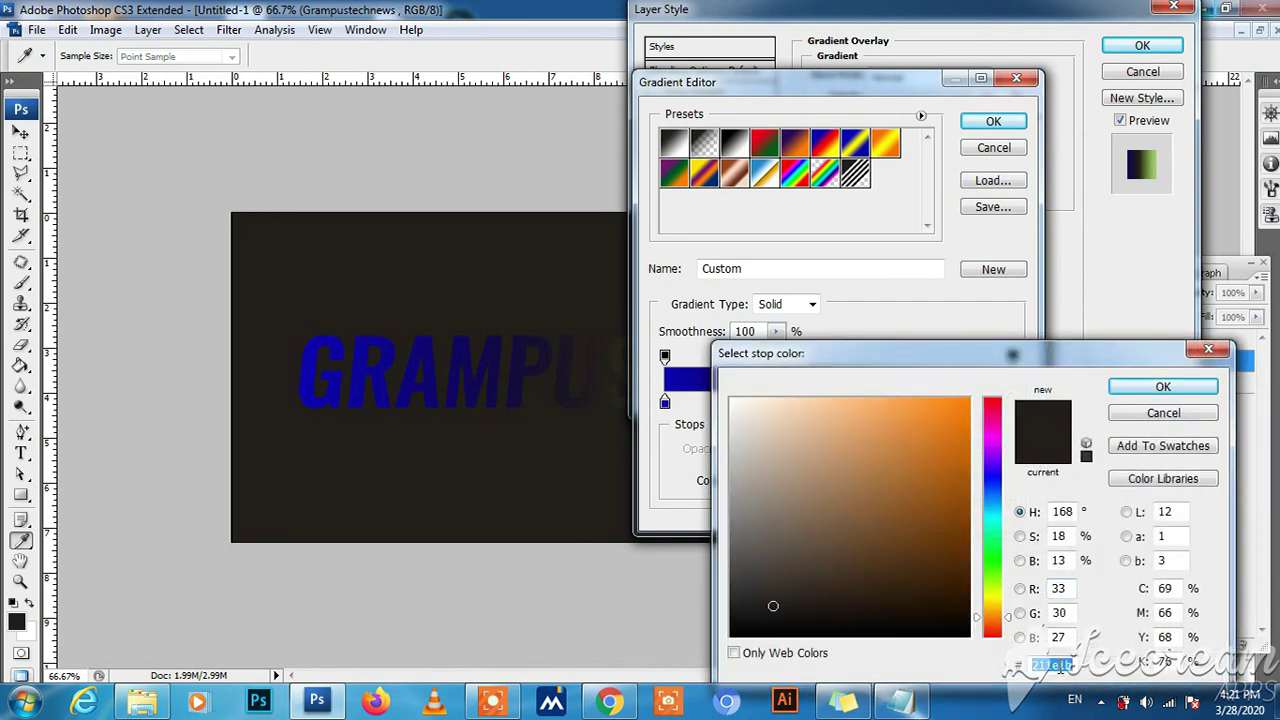
key("ctrl+v")
left_click(1163, 386)
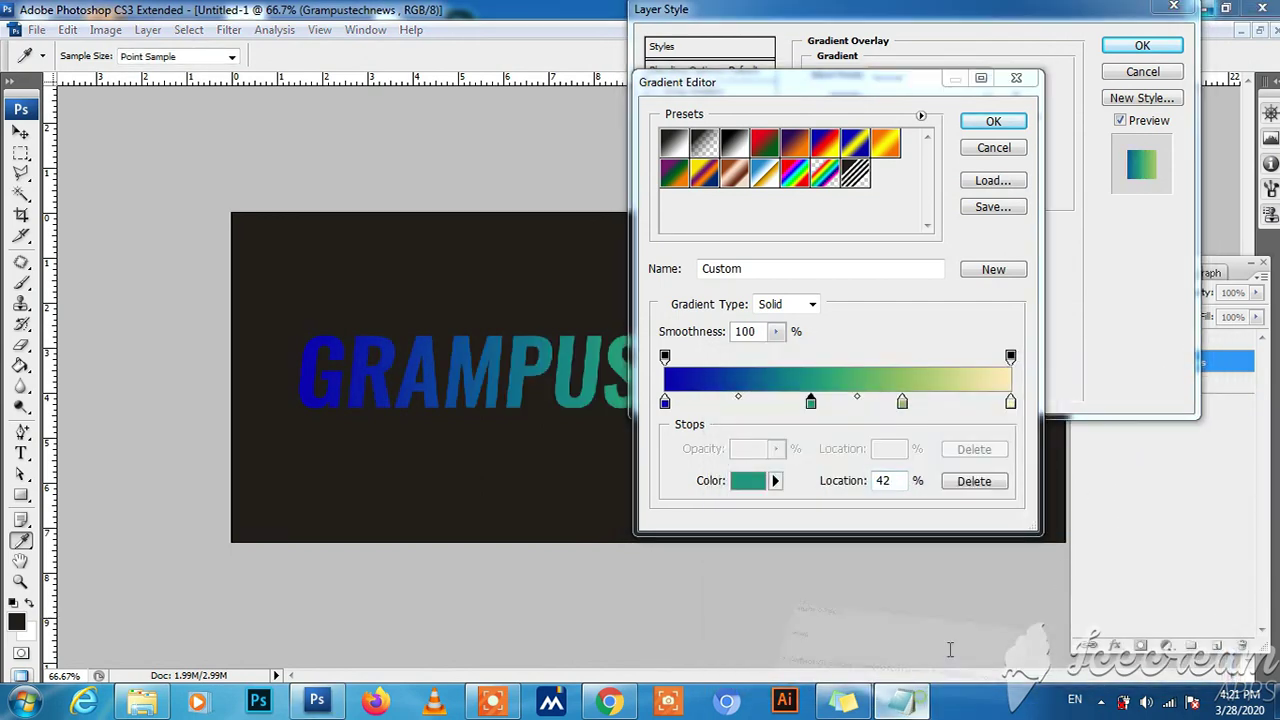
Step: Try to copy the colour 4 code from Notepad and paste it as the color of the gradient stop at 0% in Photoshop
key("alt+Tab")
left_click_drag(971, 672, 1068, 672)
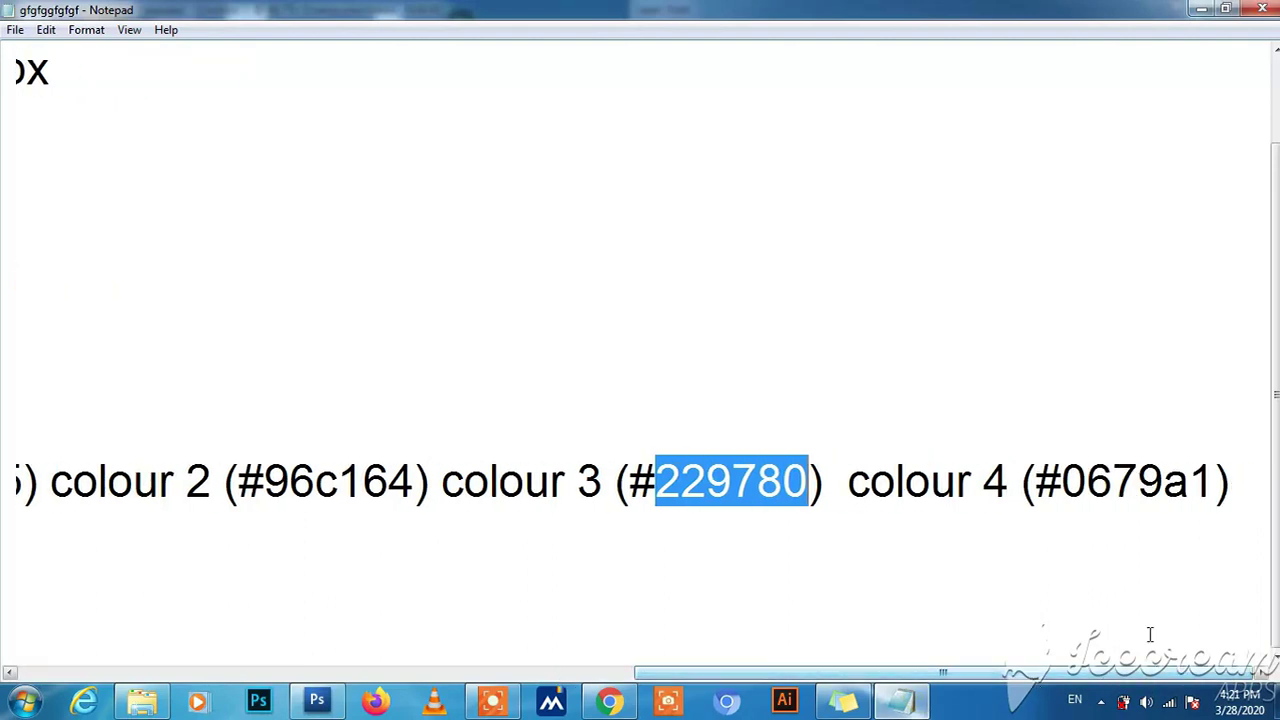
left_click_drag(1216, 482, 1064, 483)
left_click(1068, 485)
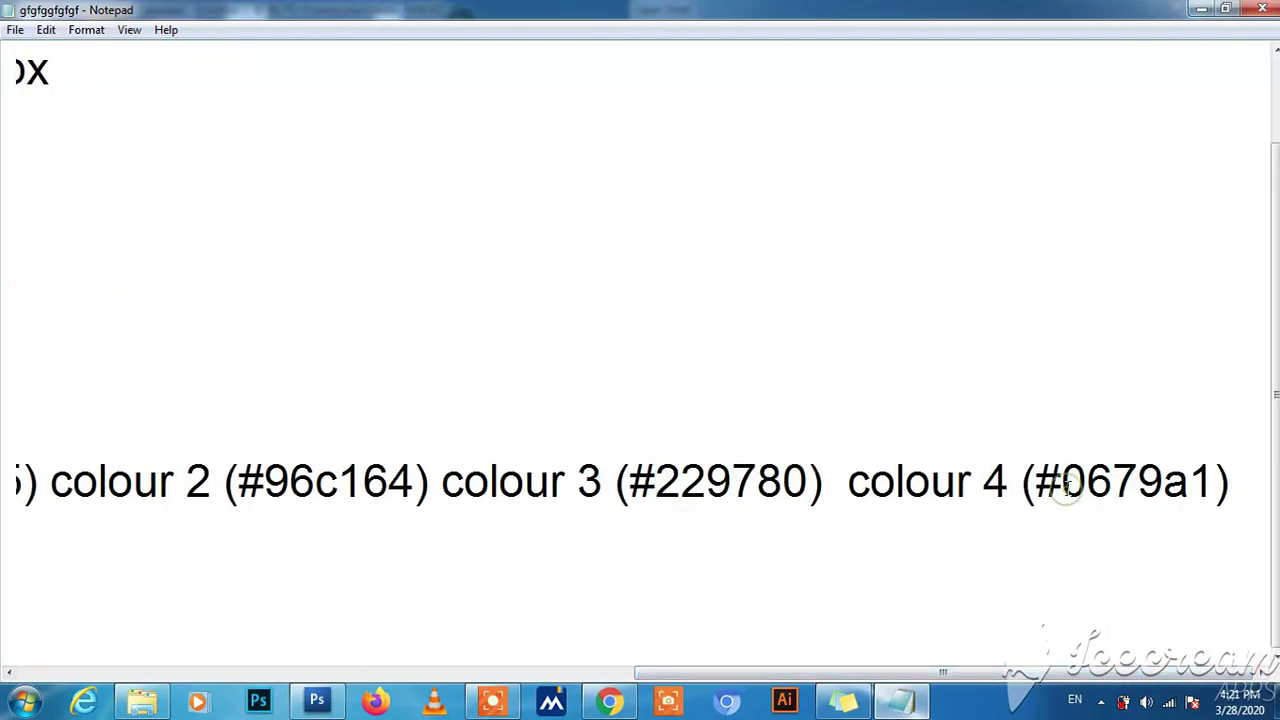
left_click(316, 701)
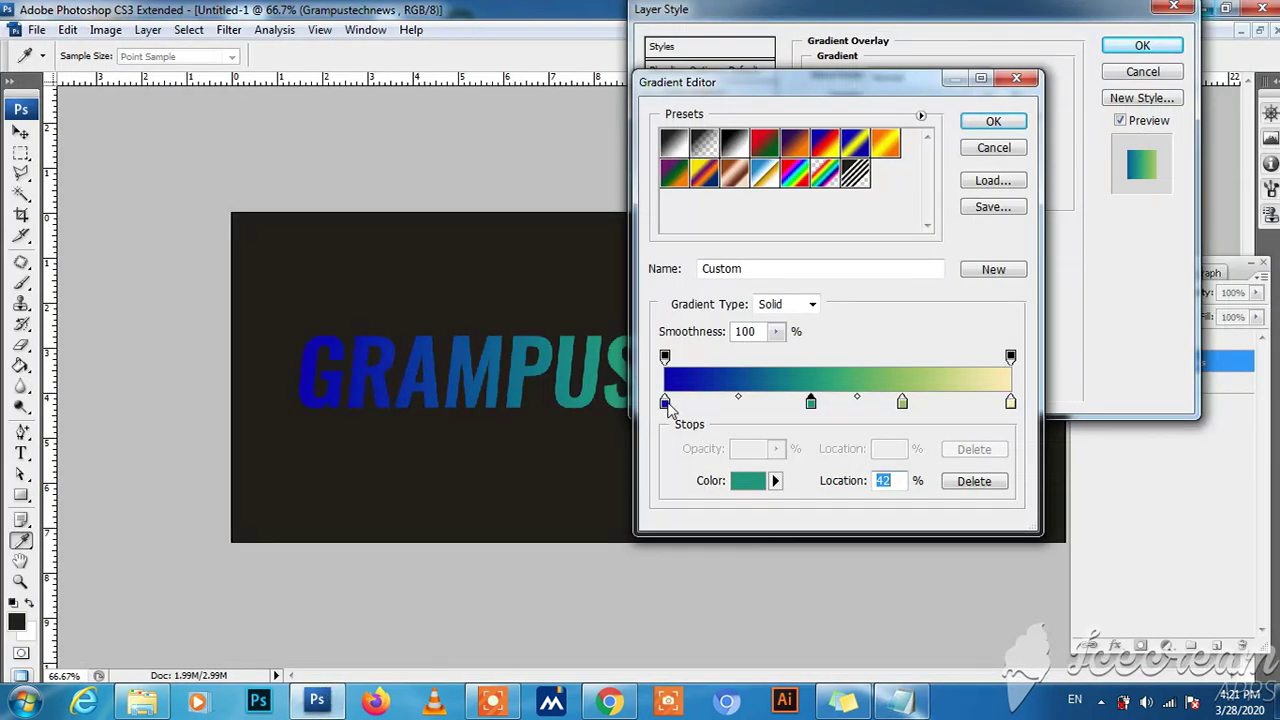
double_click(665, 402)
double_click(1058, 665)
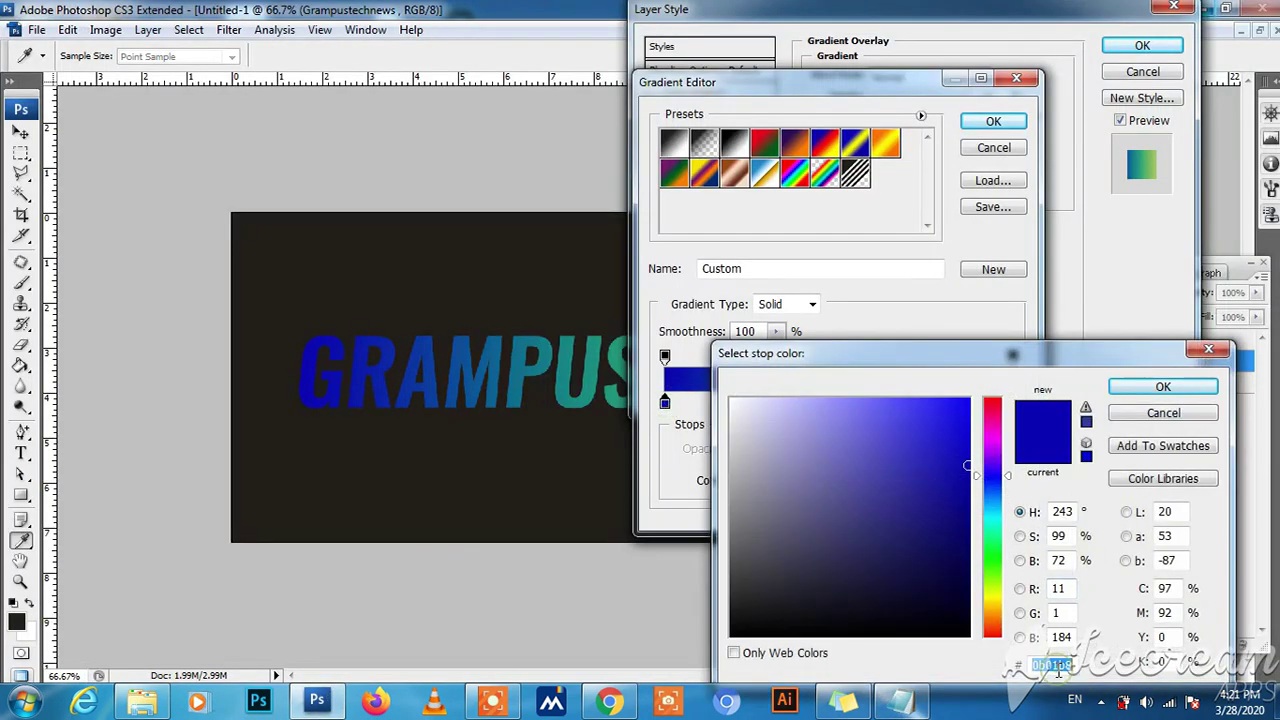
key("ctrl+v")
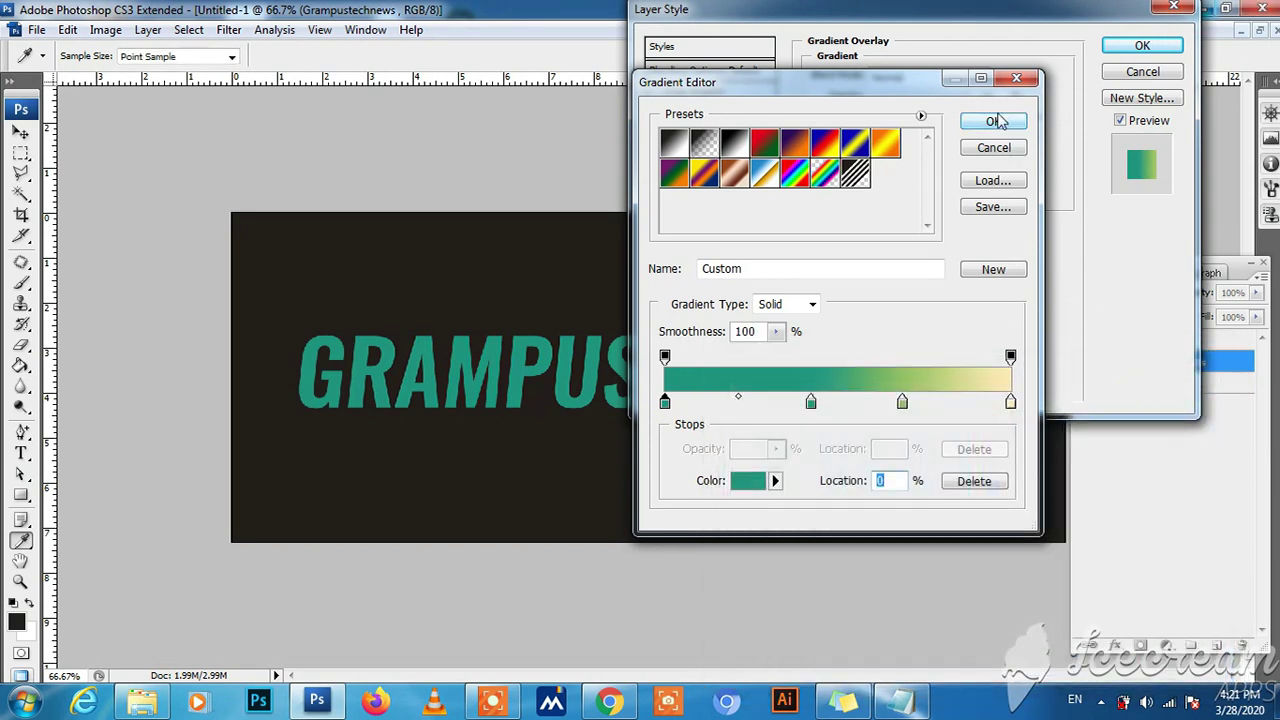
Step: Switch to Notepad and copy the colour 4 code 0679a1 from the end of the gradient instruction
left_click(900, 700)
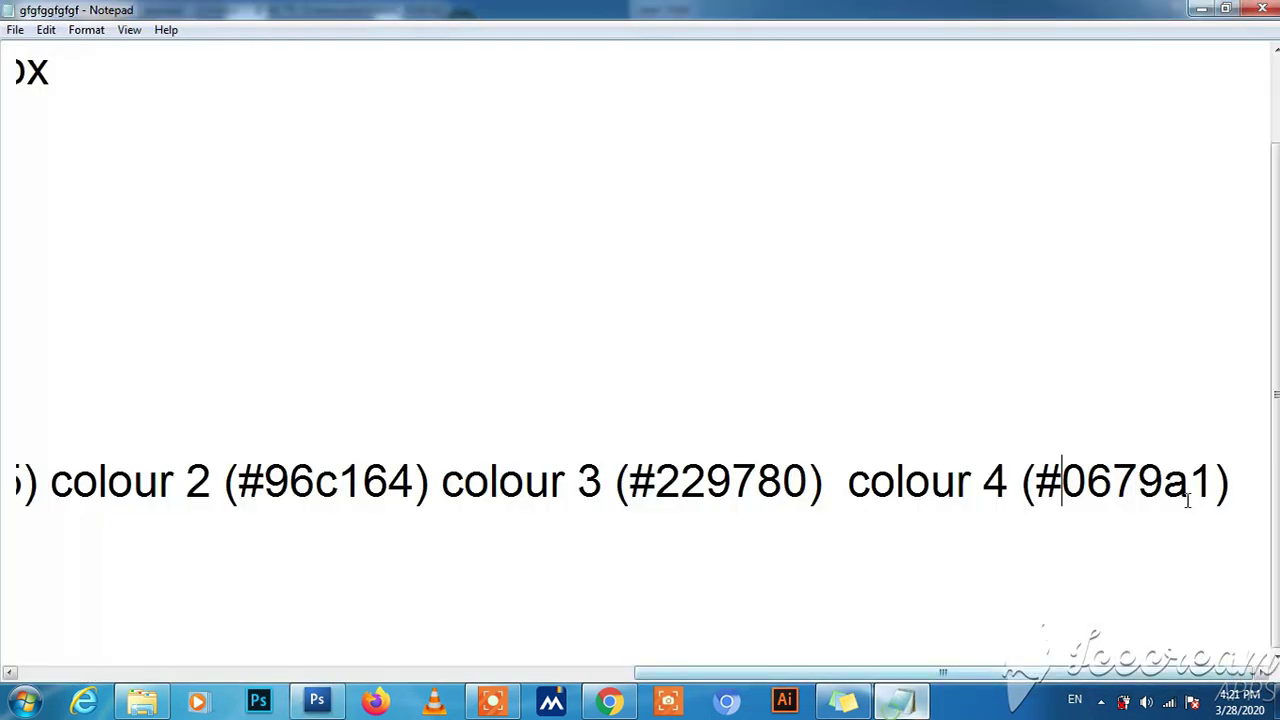
left_click_drag(1230, 482, 1062, 482)
key("ctrl+c")
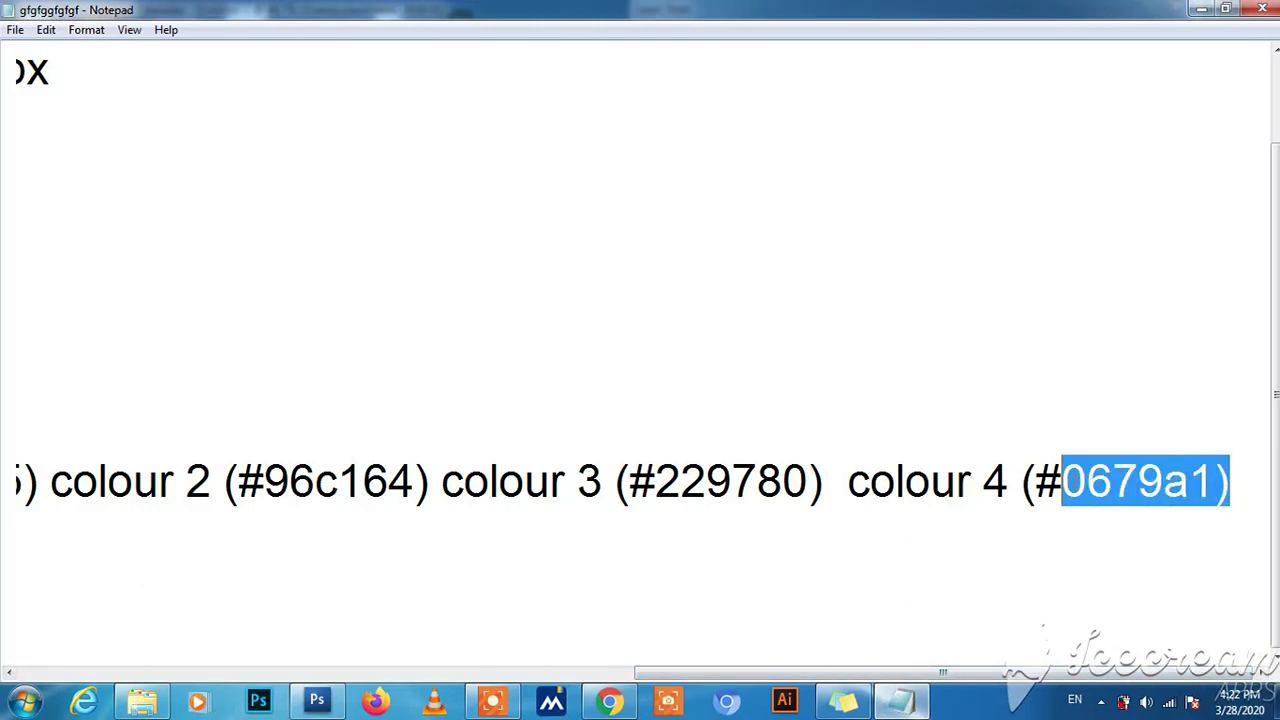
left_click(1201, 9)
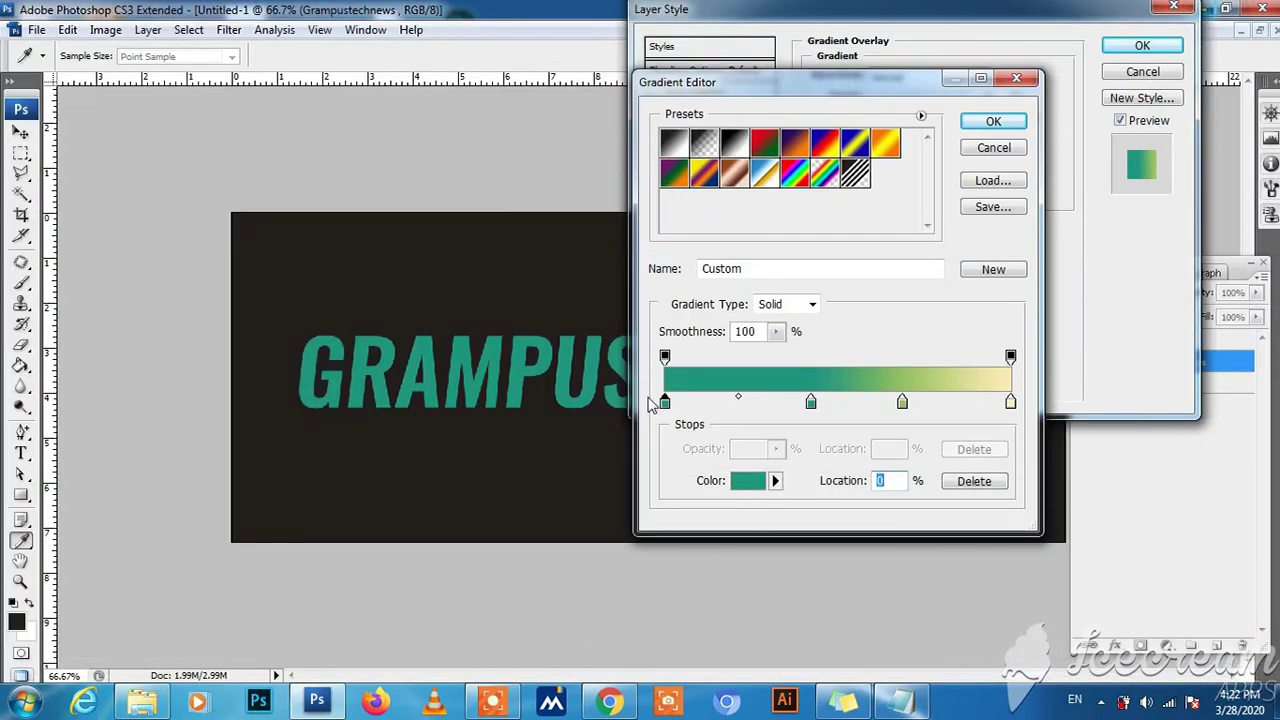
Step: Set the color of the gradient stop at 0% to the copied code 0679a1 and apply the Gradient Overlay to the text layer
double_click(664, 402)
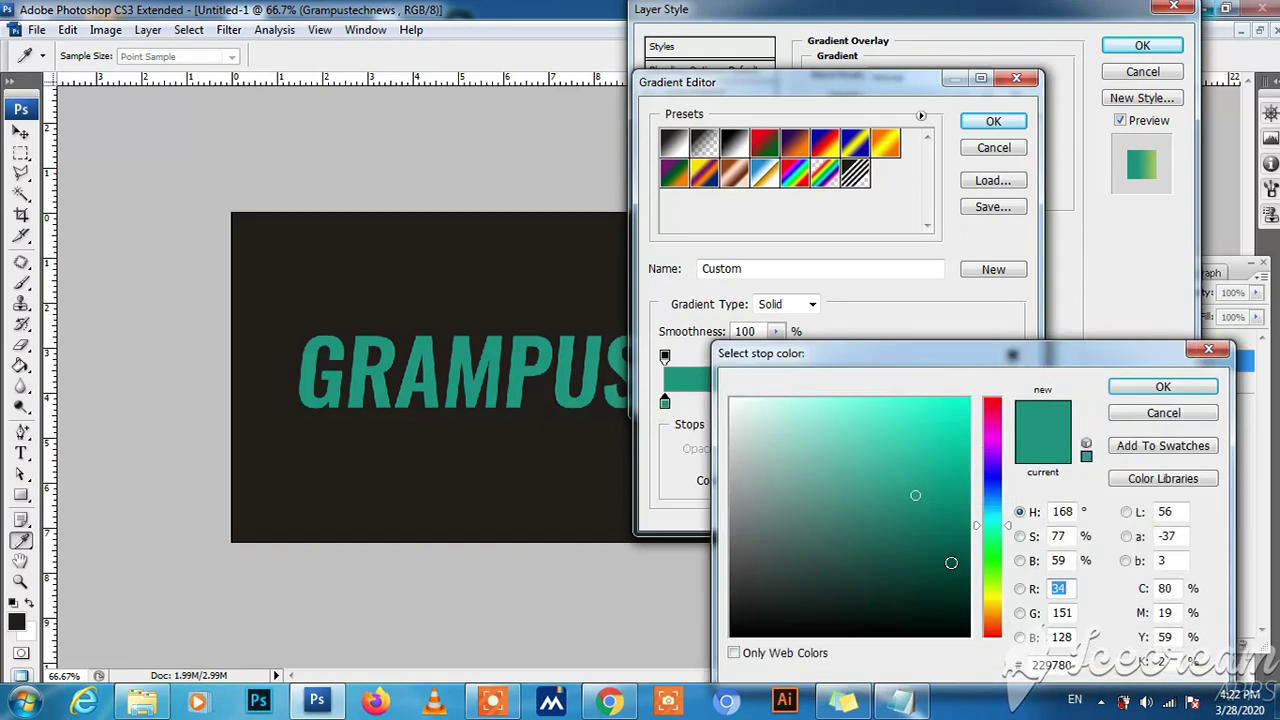
double_click(1049, 666)
key("ctrl+v")
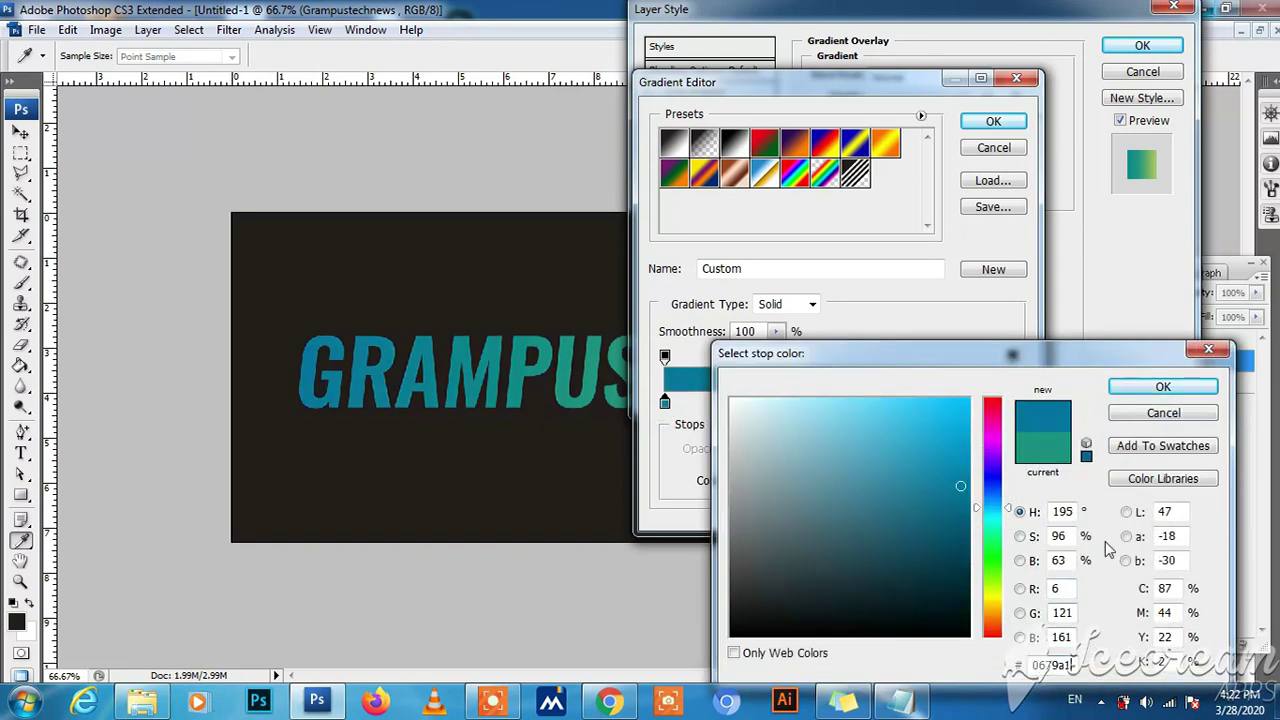
left_click(1160, 388)
left_click(991, 121)
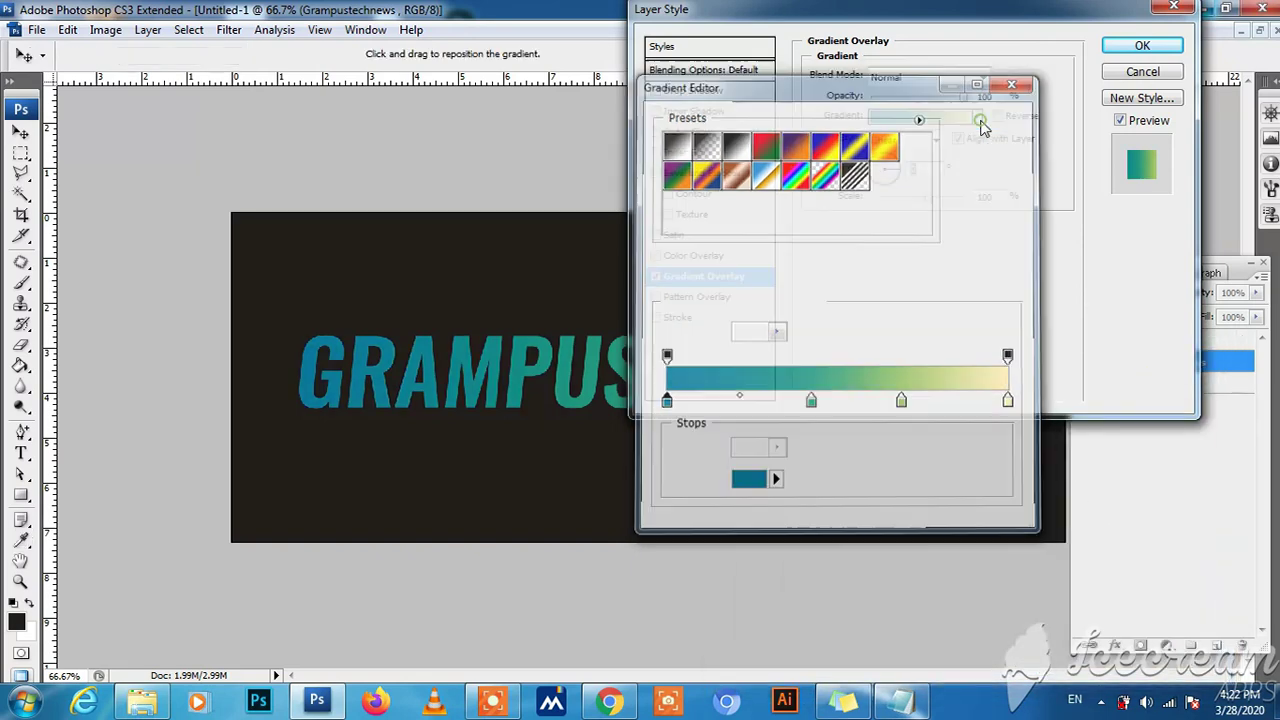
left_click(1125, 47)
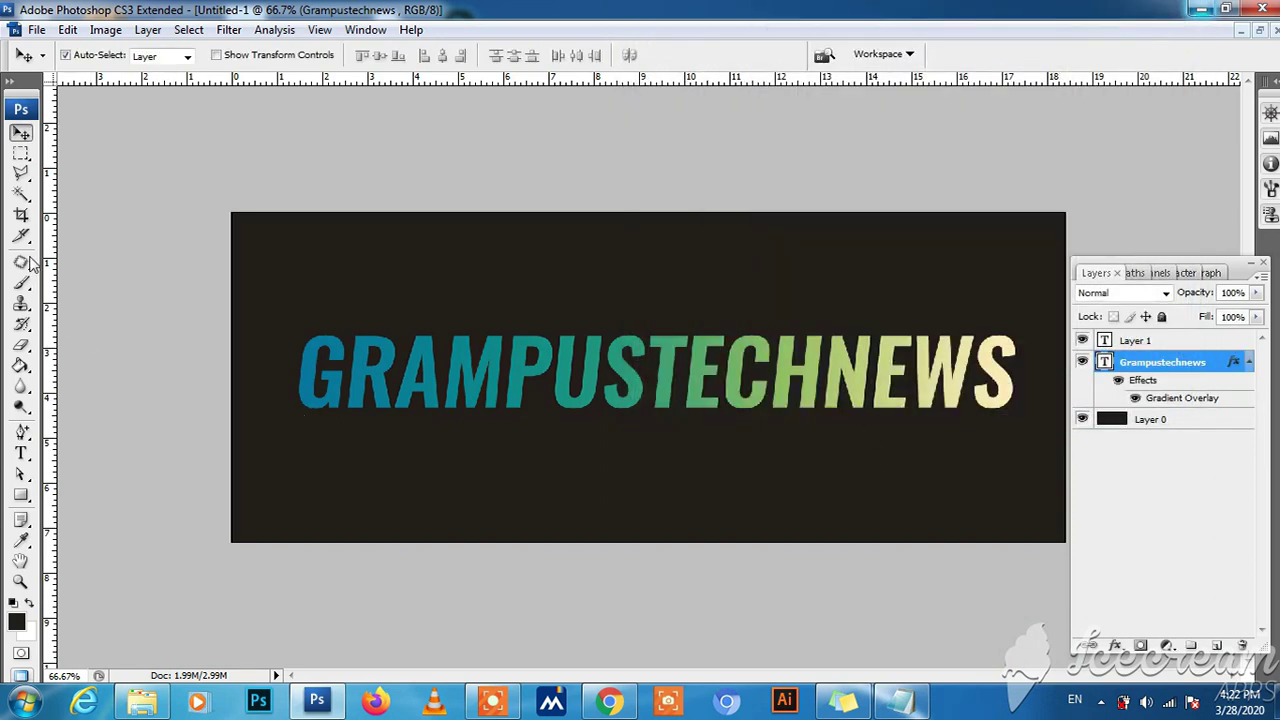
Step: Check the remaining instructions in Notepad and return to Photoshop
key("Tab")
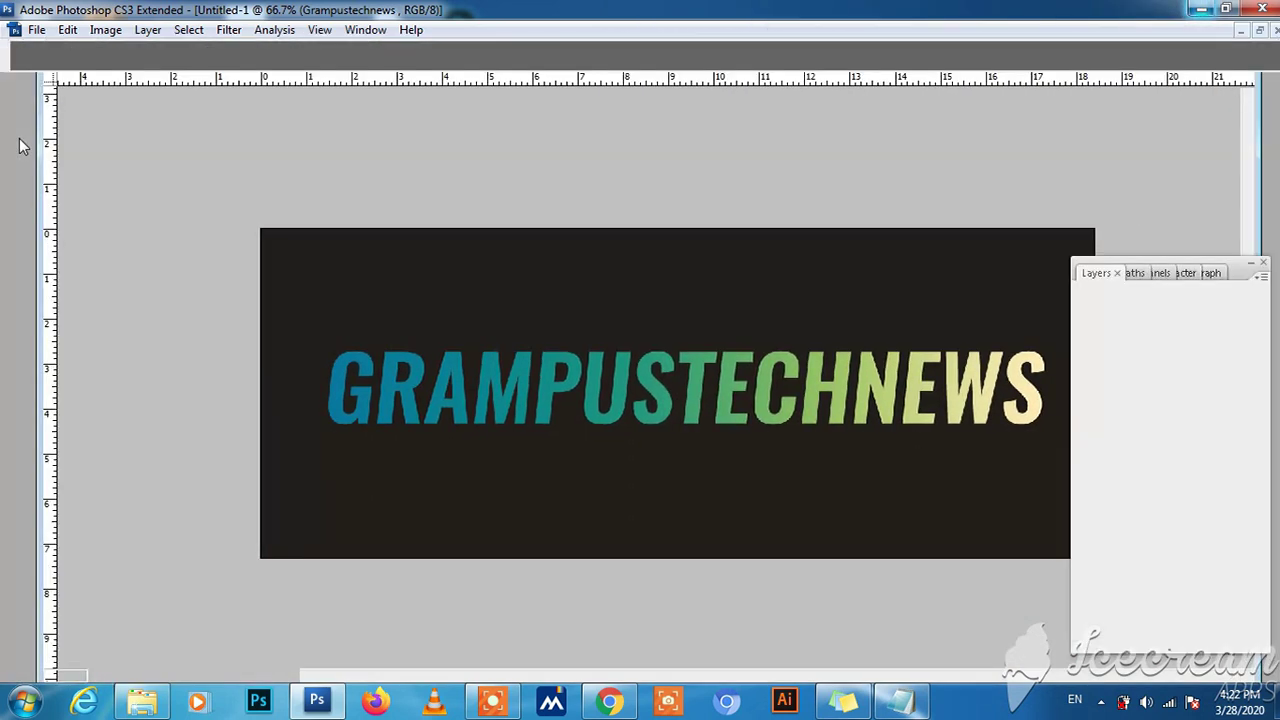
key("Tab")
left_click(901, 701)
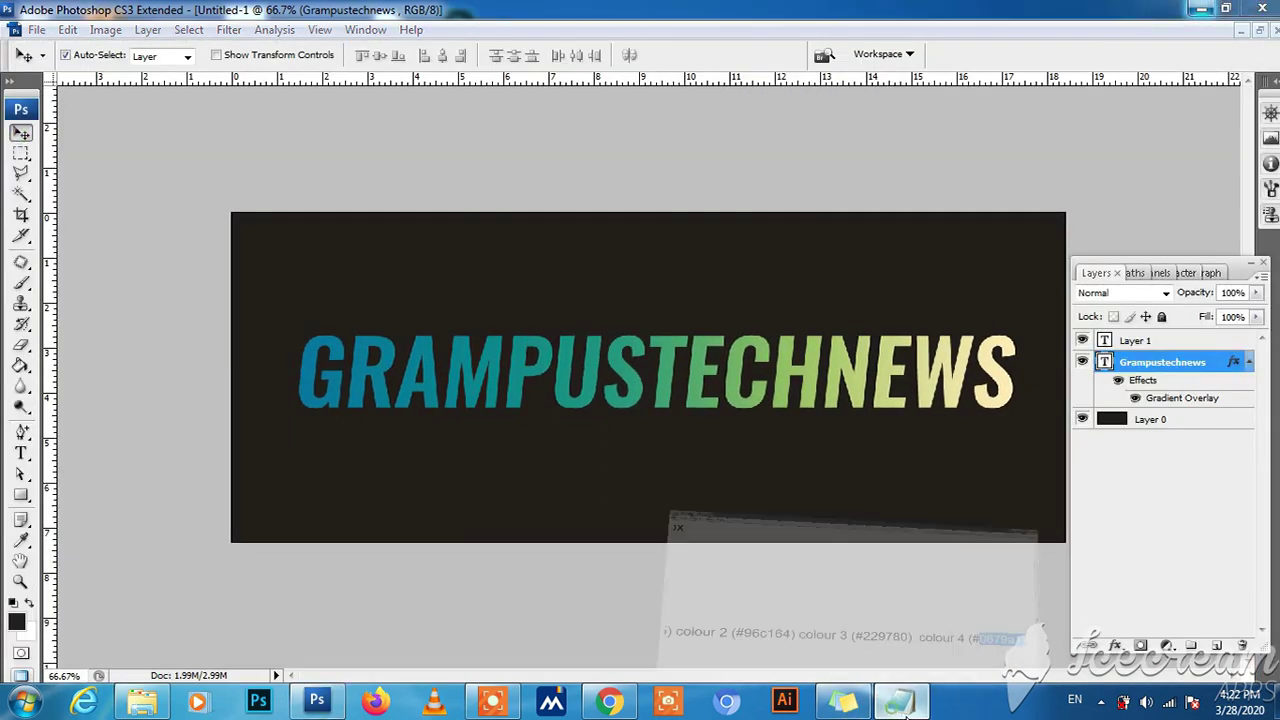
left_click_drag(960, 675, 251, 640)
left_click_drag(745, 589, 172, 589)
left_click(316, 703)
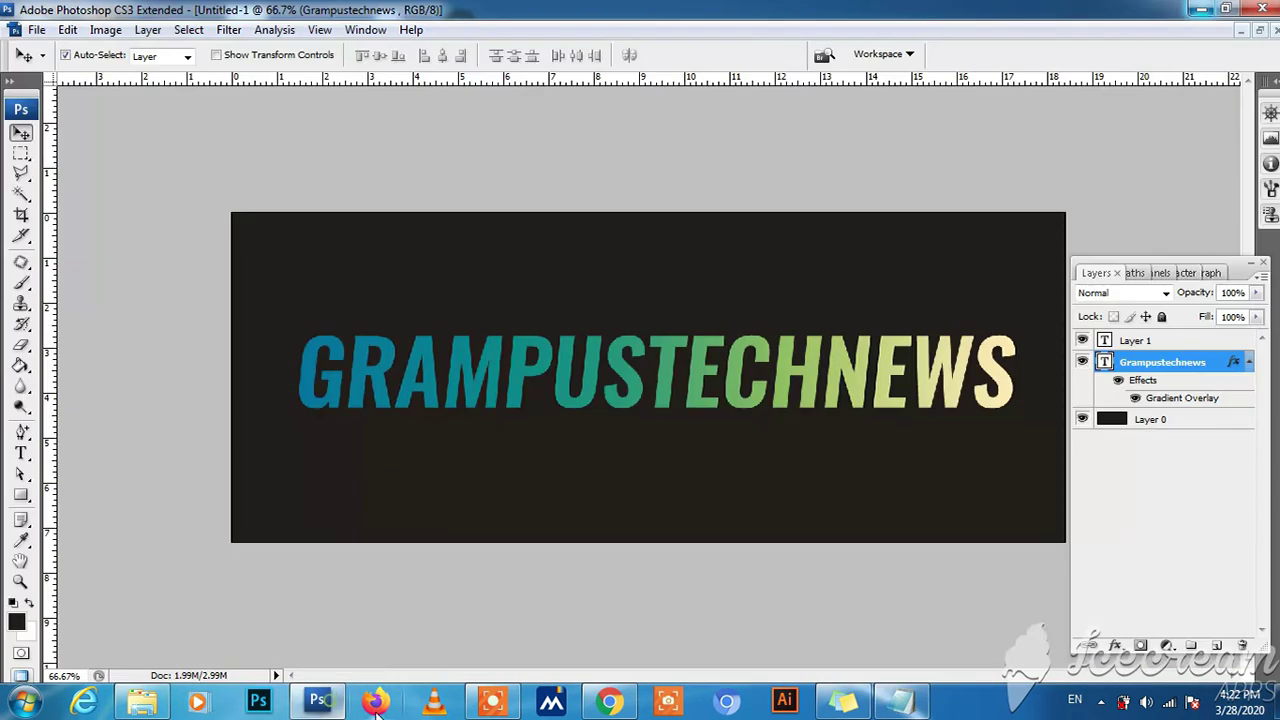
Step: Save a JPEG copy of the banner as gradient.jpg in the gradienttext folder with the default JPEG options
left_click(36, 30)
left_click(62, 263)
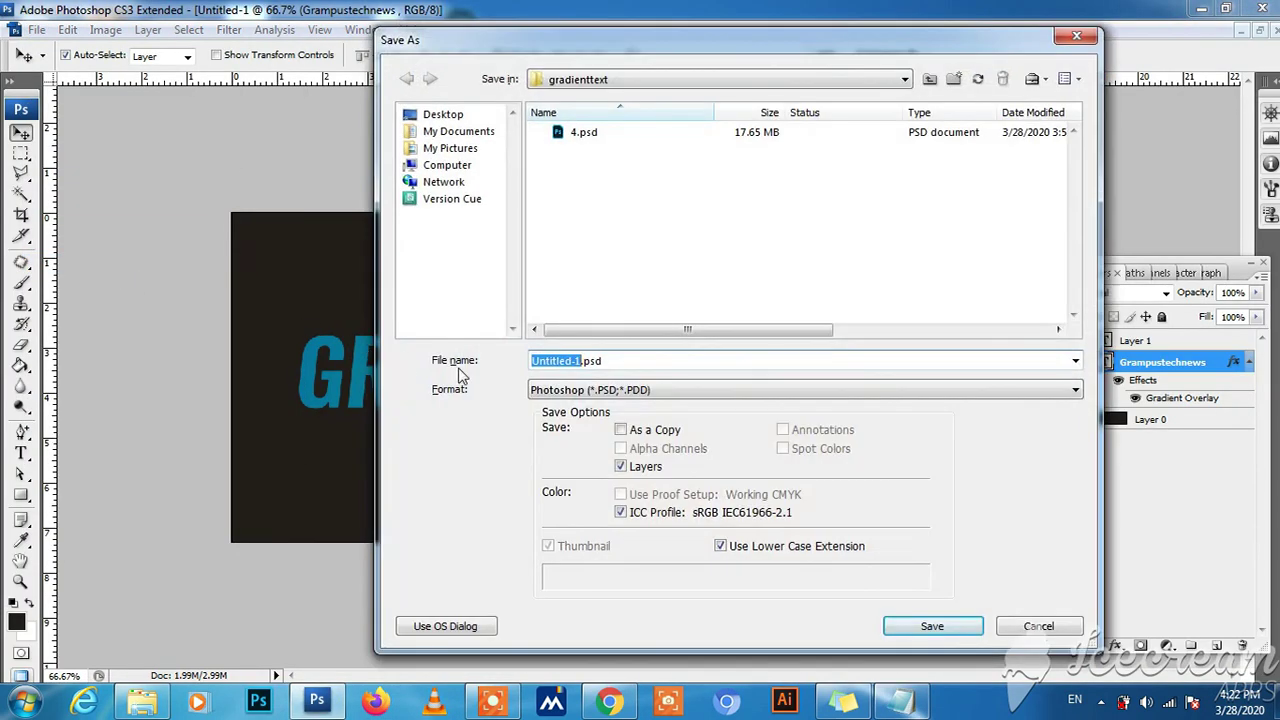
type("gradient")
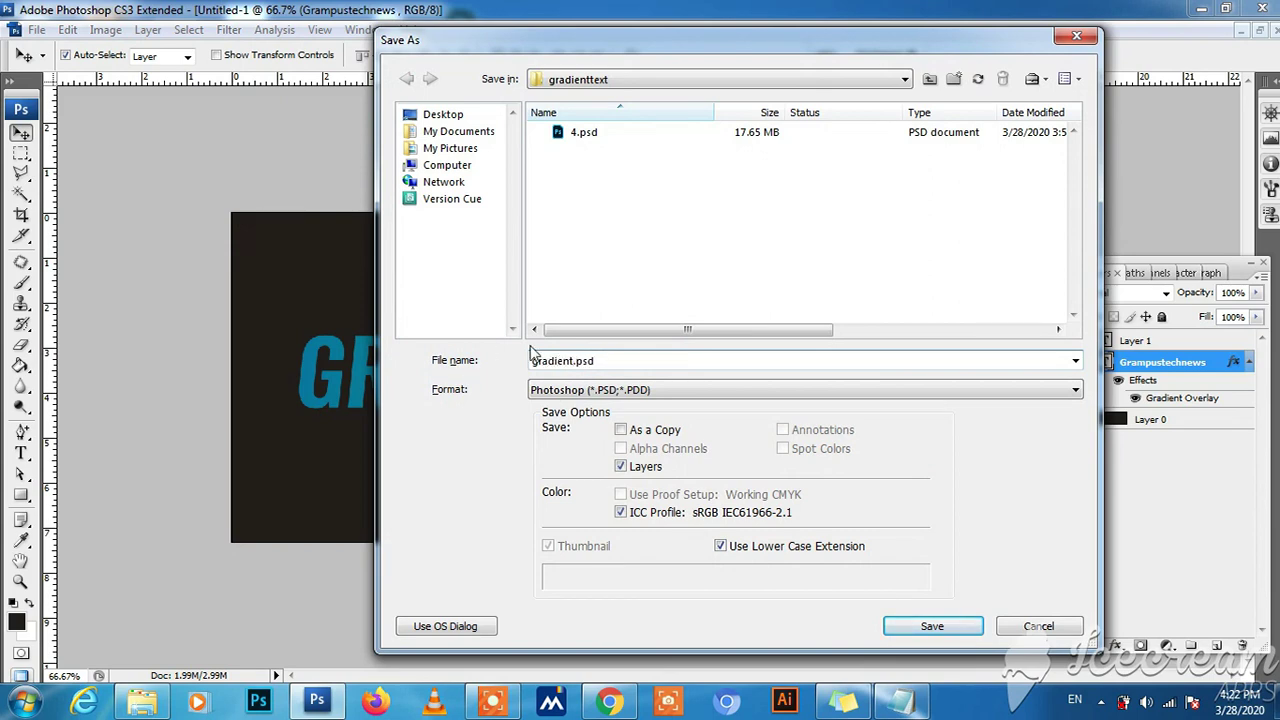
left_click(620, 390)
left_click(625, 513)
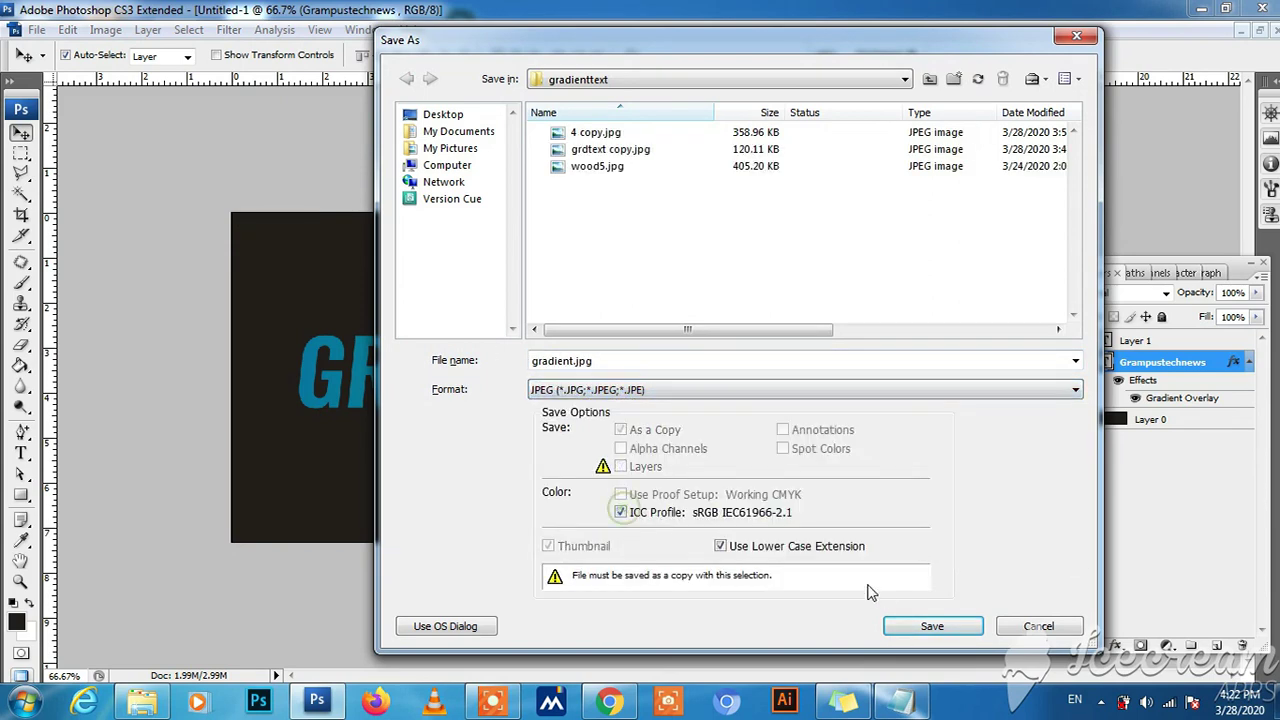
left_click(922, 624)
left_click(754, 178)
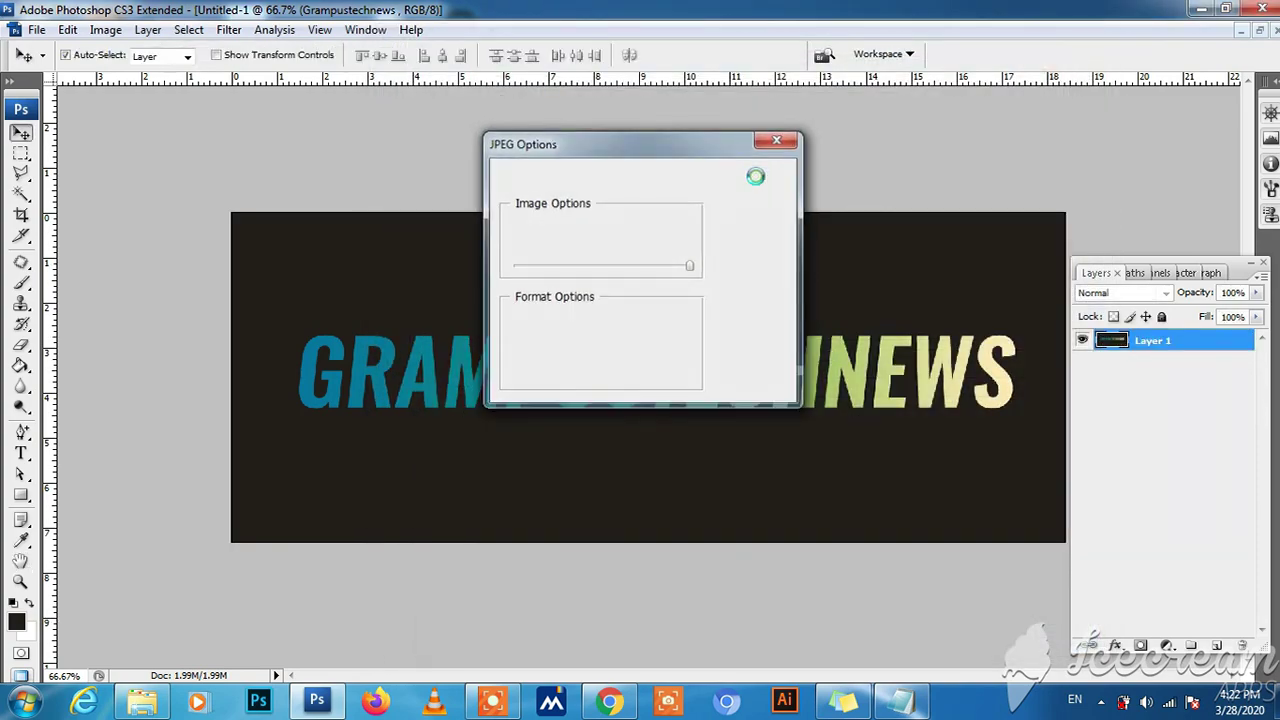
Step: Open the gradienttext folder from the desktop and view the exported gradient image in Windows Photo Viewer
key("super+d")
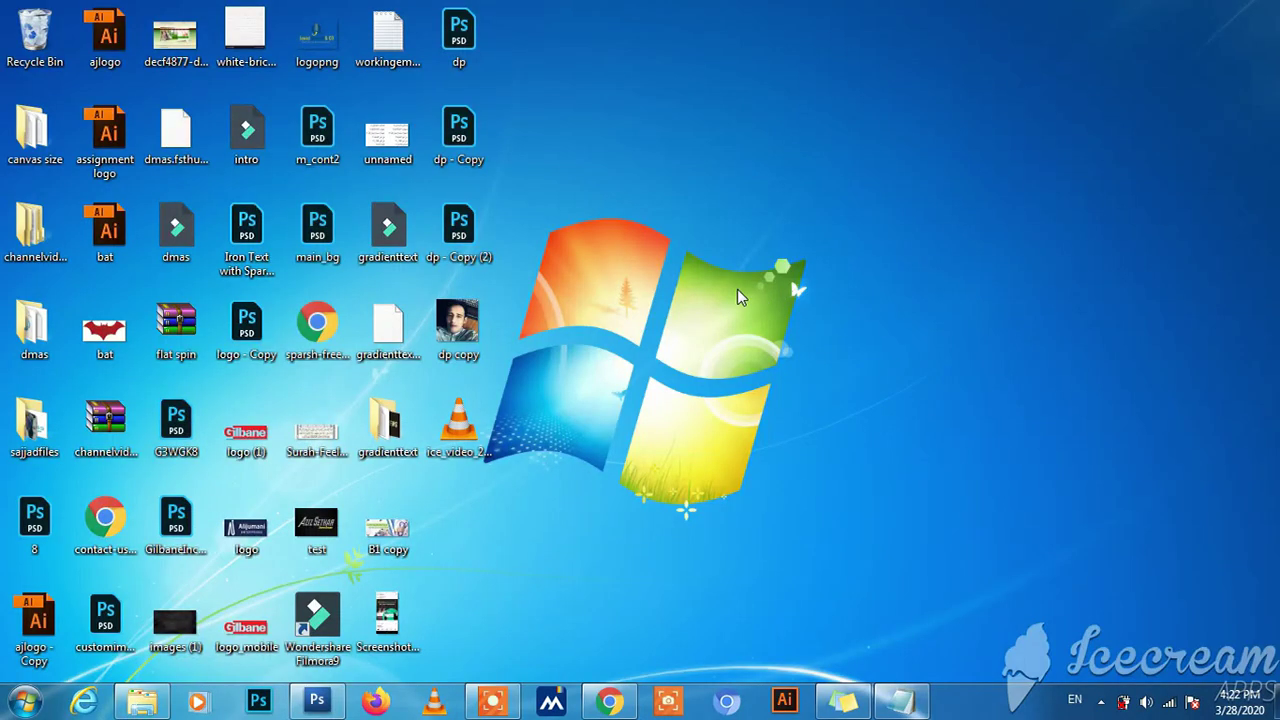
double_click(400, 425)
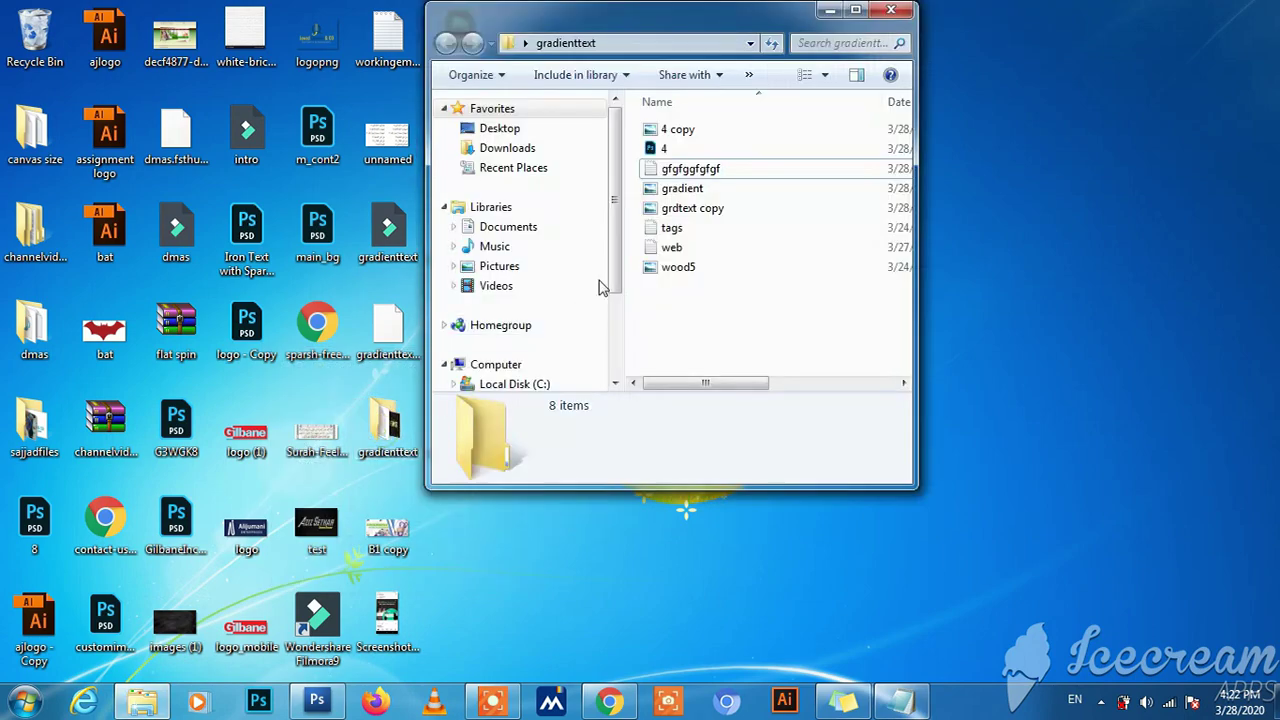
double_click(680, 184)
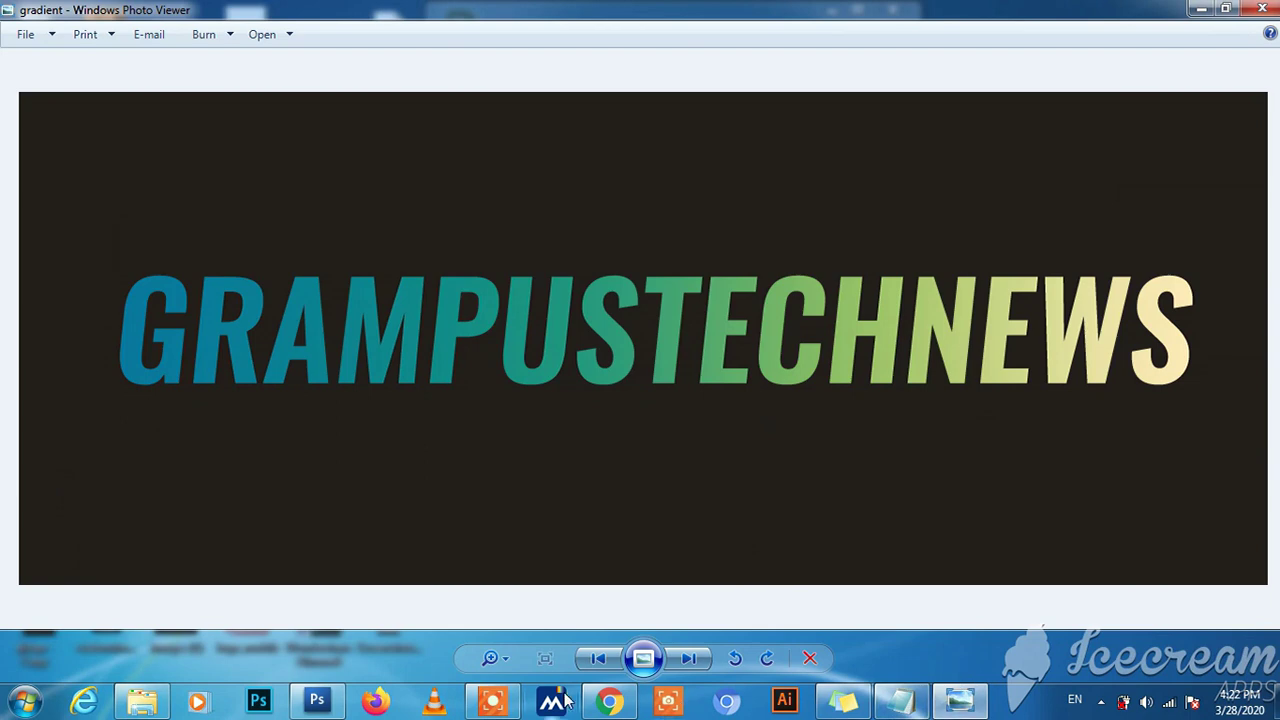
left_click(496, 702)
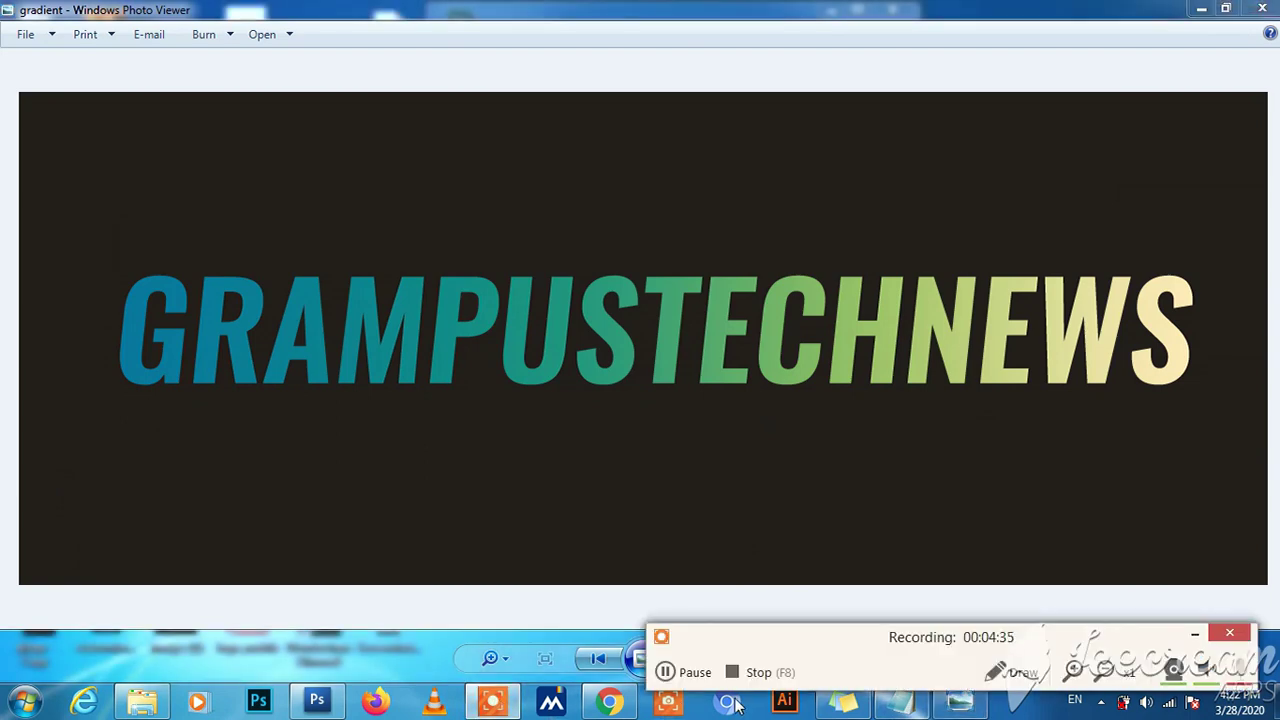